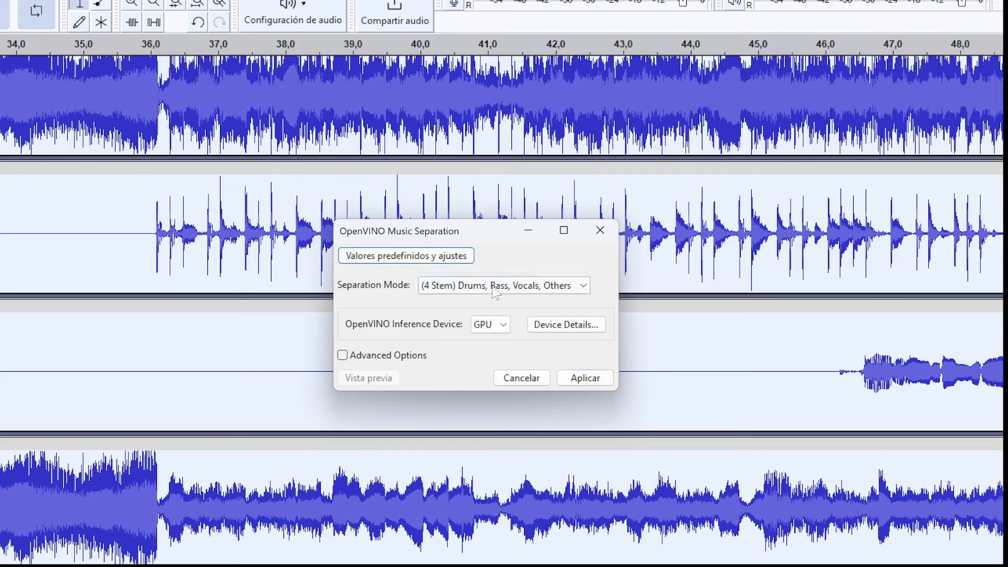
{"action": "left_click", "coordinate": [493, 286]}
{"action": "left_click", "coordinate": [478, 302]}
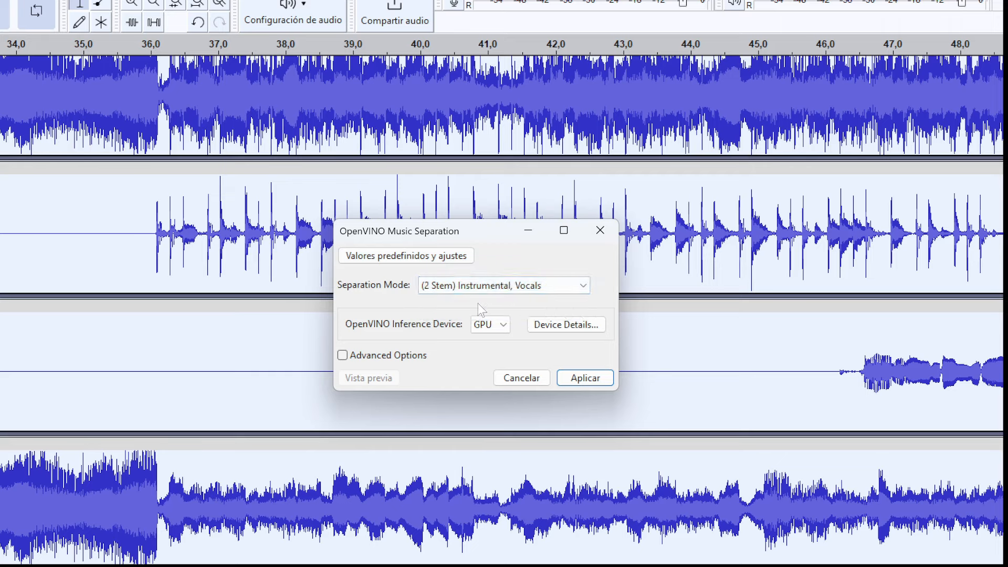
{"action": "left_click", "coordinate": [527, 291]}
{"action": "left_click", "coordinate": [524, 323]}
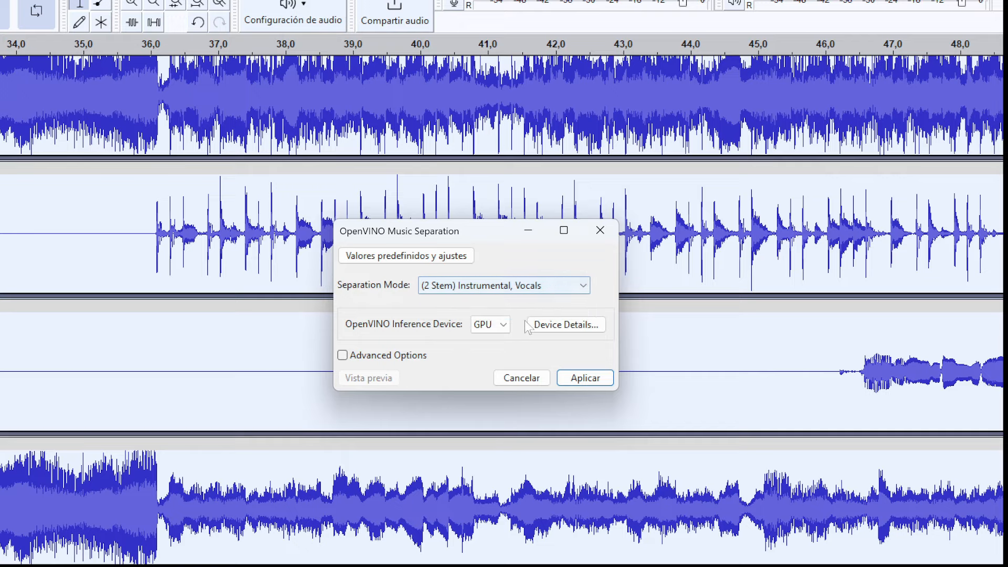
{"action": "left_click", "coordinate": [527, 386]}
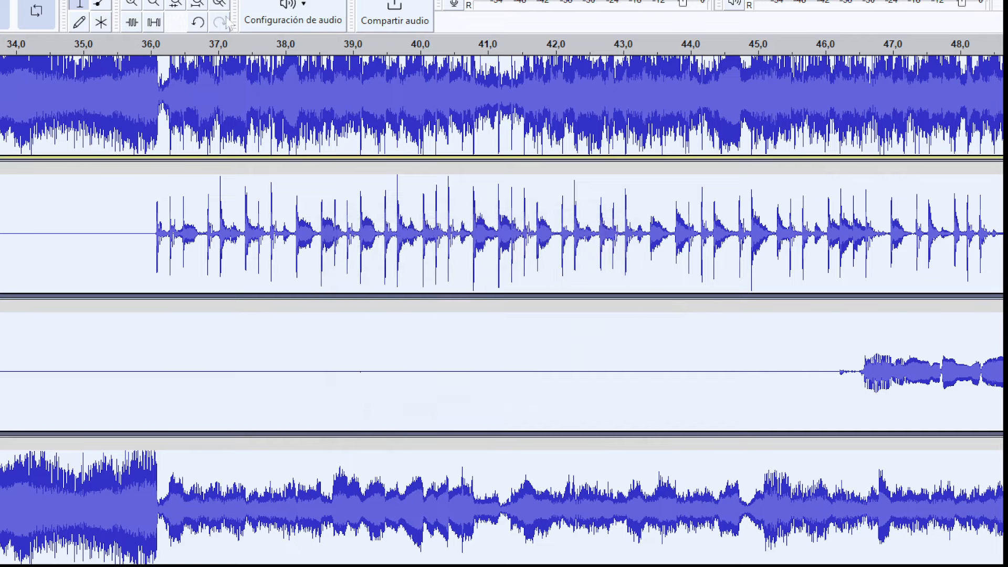
Step: Open OpenVINO Whisper Transcription and look at the available Whisper models, trying large-v1 and returning to base
{"action": "left_click", "coordinate": [83, 0]}
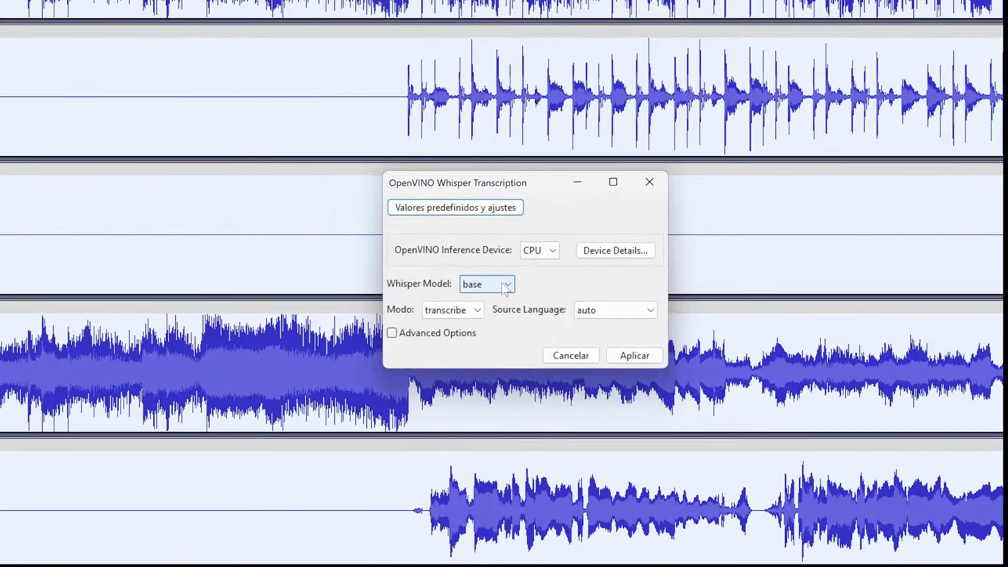
{"action": "left_click", "coordinate": [444, 356]}
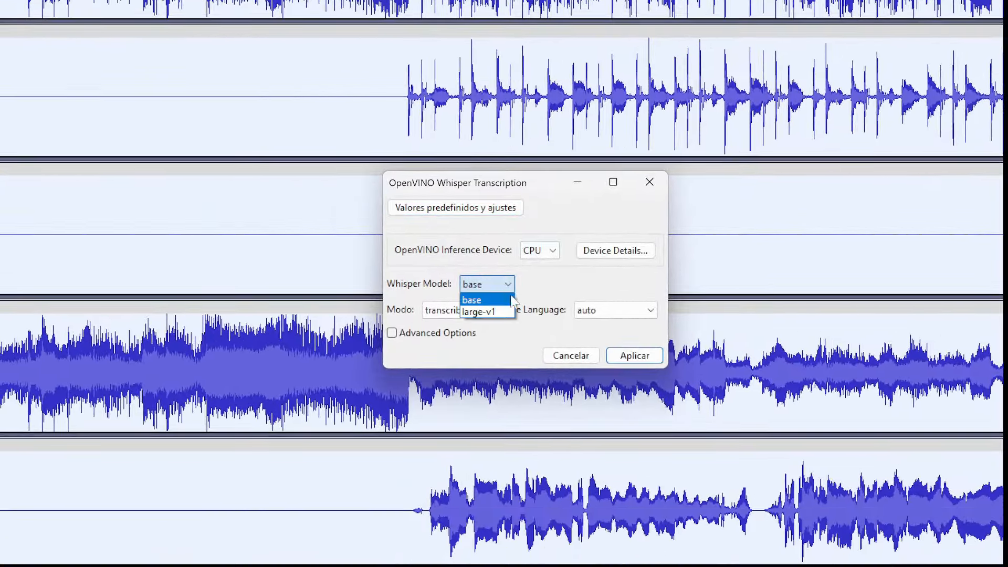
{"action": "left_click", "coordinate": [502, 314]}
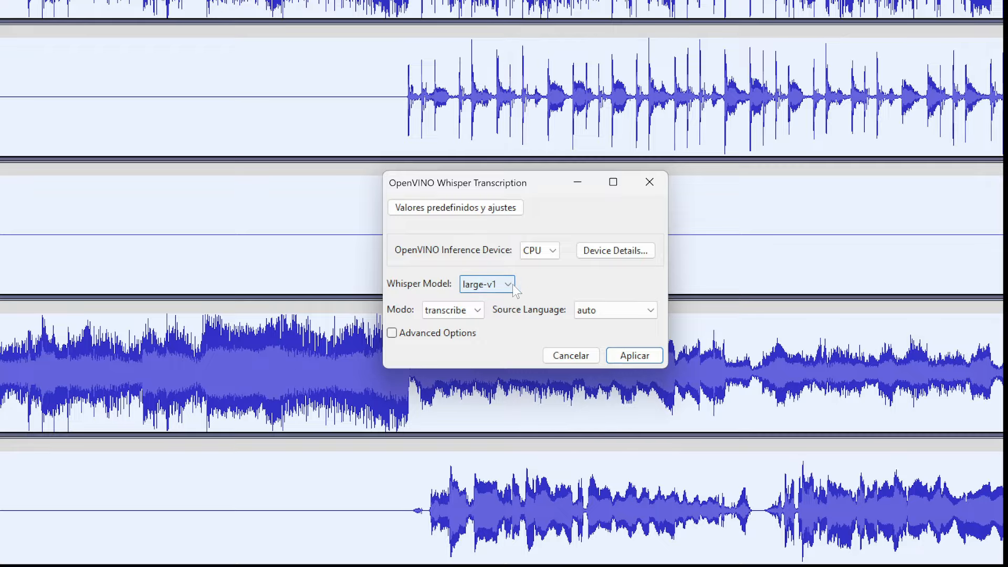
{"action": "left_click", "coordinate": [506, 283]}
{"action": "left_click", "coordinate": [491, 301]}
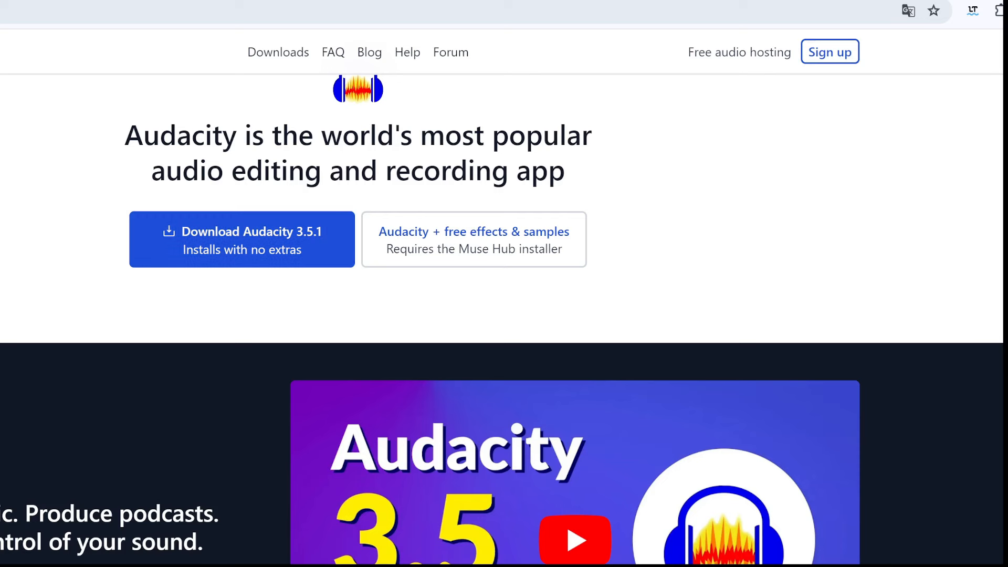
Step: Switch to the Audacity website in the browser and open the Fosshub page for older Audacity versions
{"action": "left_click", "coordinate": [275, 53]}
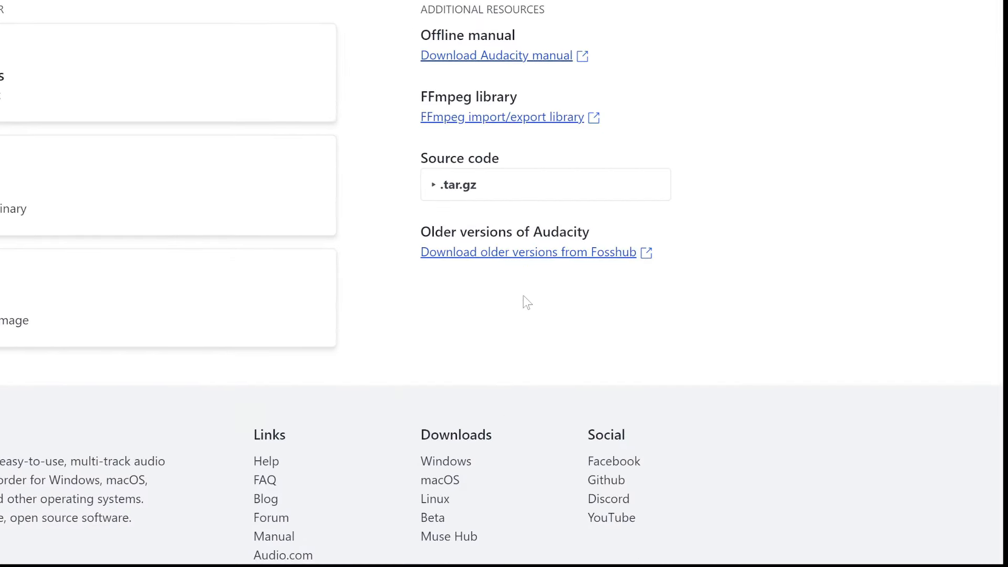
{"action": "left_click", "coordinate": [531, 253]}
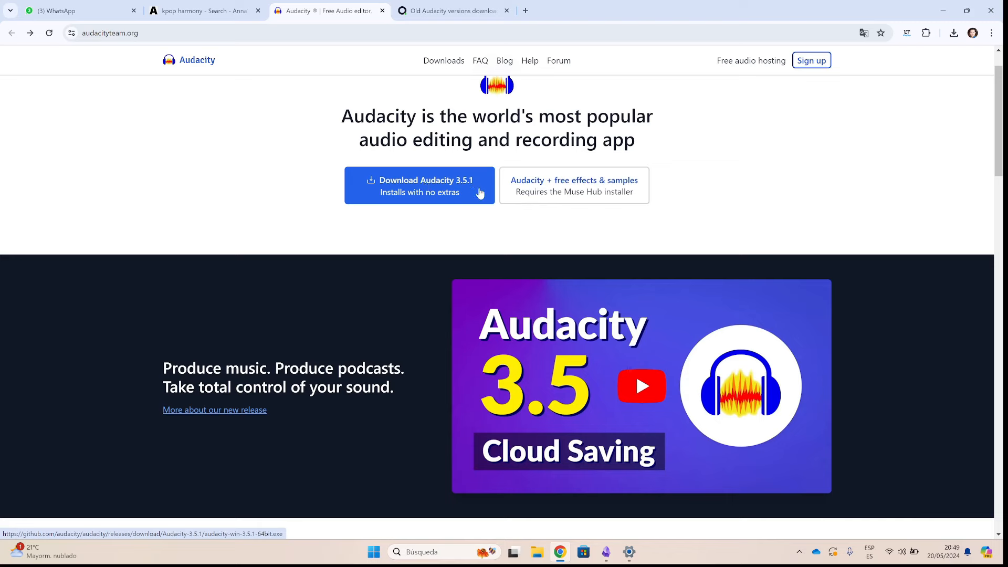
Step: Download the Audacity 3.5.1 installer and save it as audacity-win-3.5.1-64bit in the Escritorio folder
{"action": "left_click", "coordinate": [450, 187]}
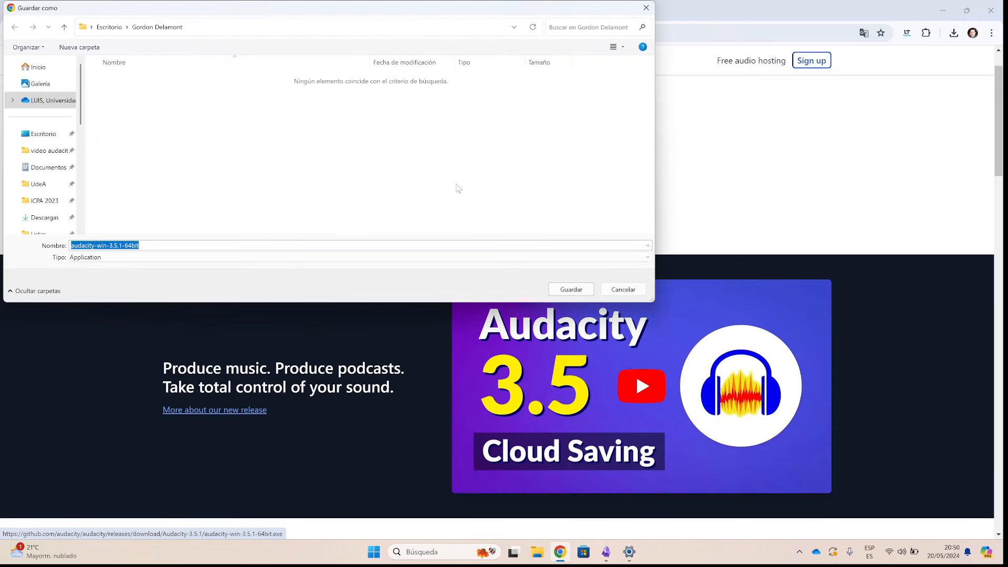
{"action": "left_click", "coordinate": [49, 134]}
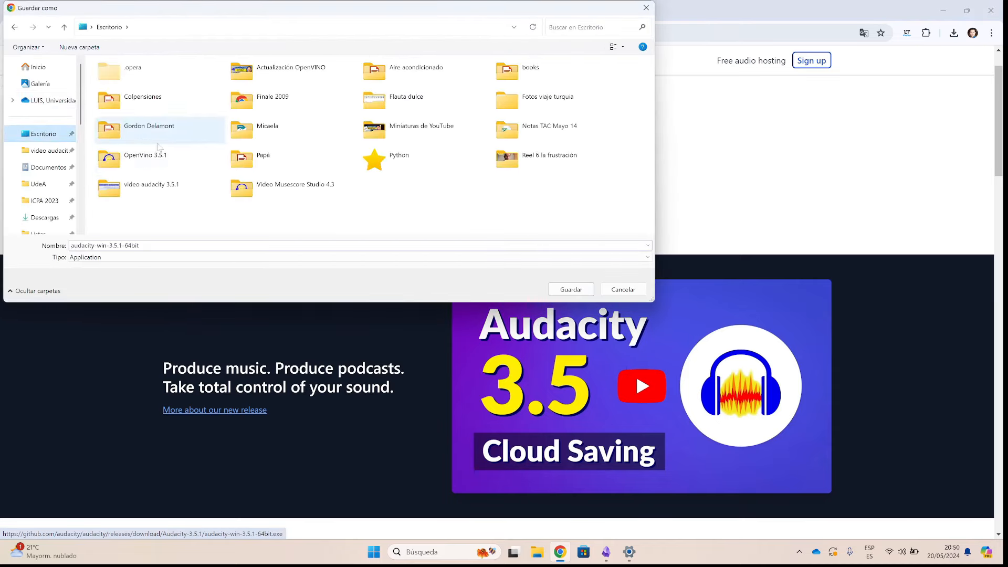
{"action": "left_click", "coordinate": [581, 288]}
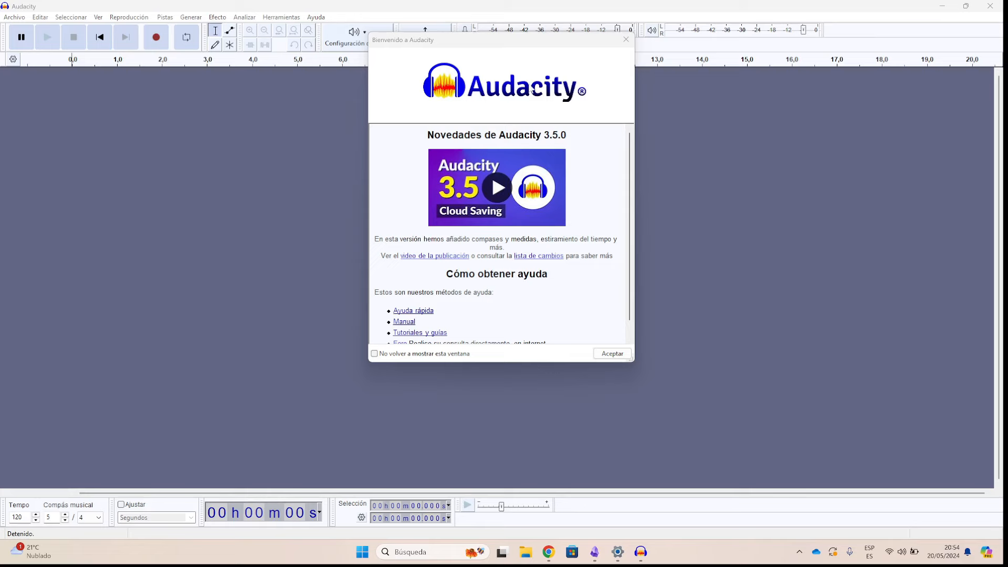
Step: Switch to Audacity and update it to version 3.5.1 through the update check, dismissing the welcome windows
{"action": "left_click_drag", "start_coordinate": [488, 35], "coordinate": [454, 67]}
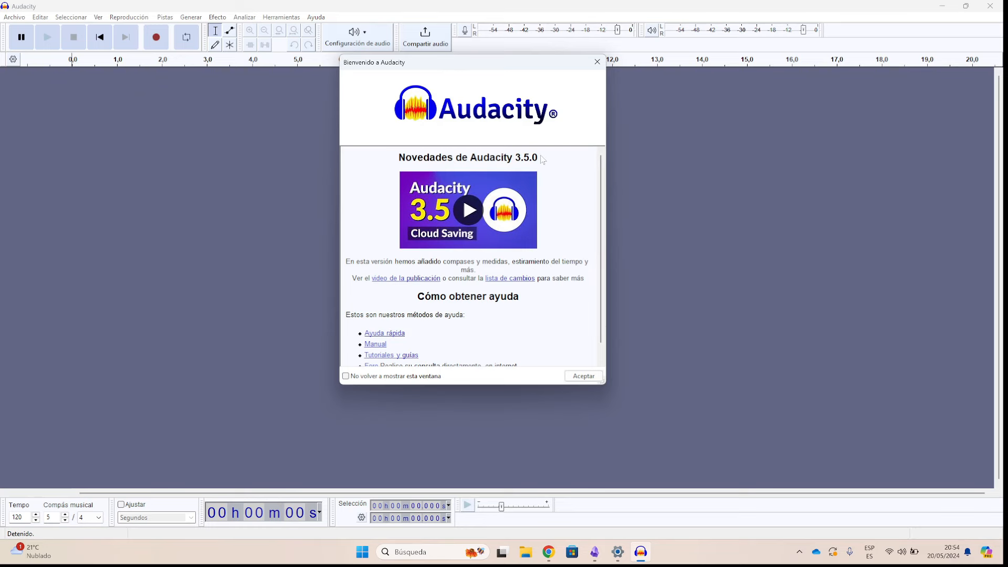
{"action": "left_click", "coordinate": [586, 376]}
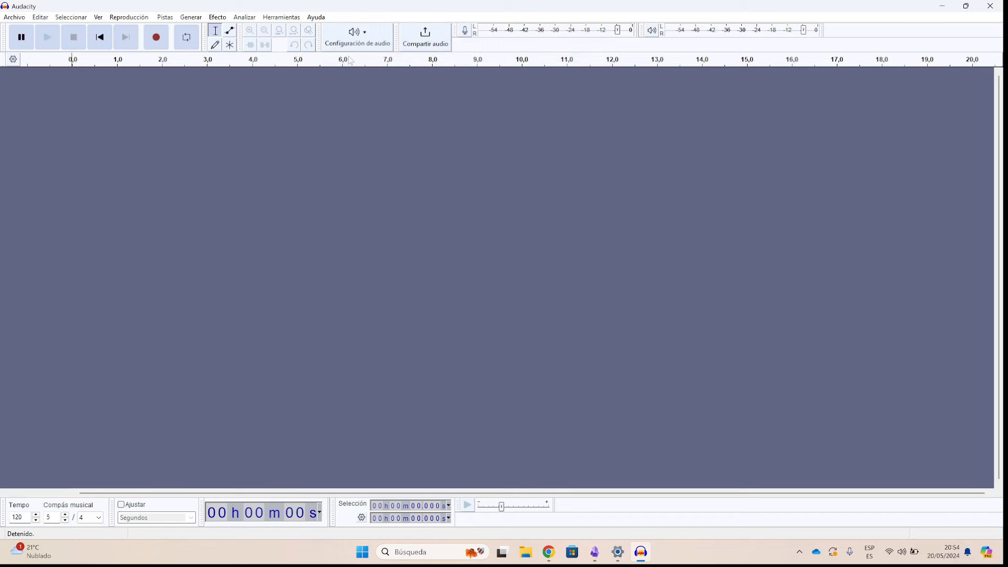
{"action": "left_click", "coordinate": [314, 17]}
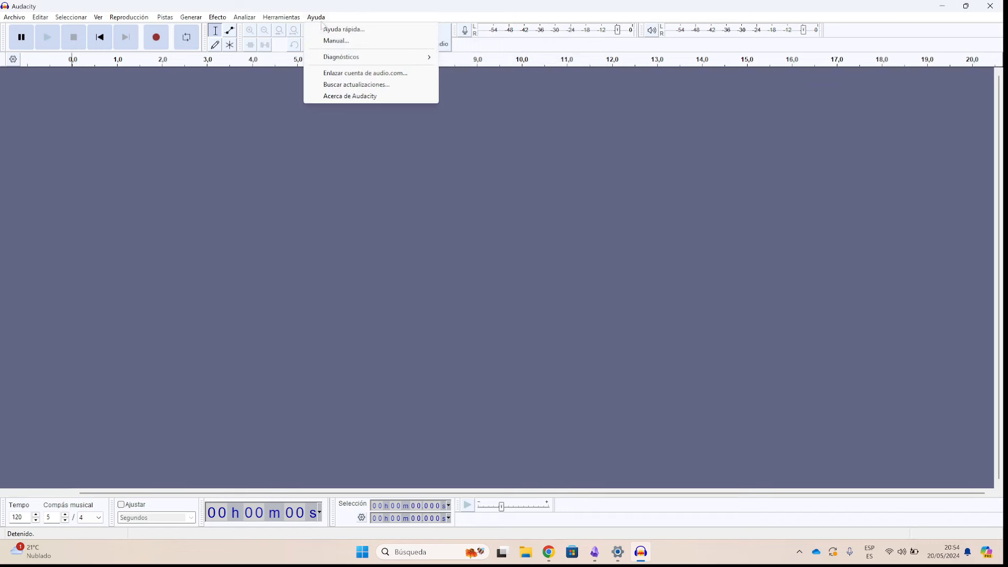
{"action": "left_click", "coordinate": [356, 86]}
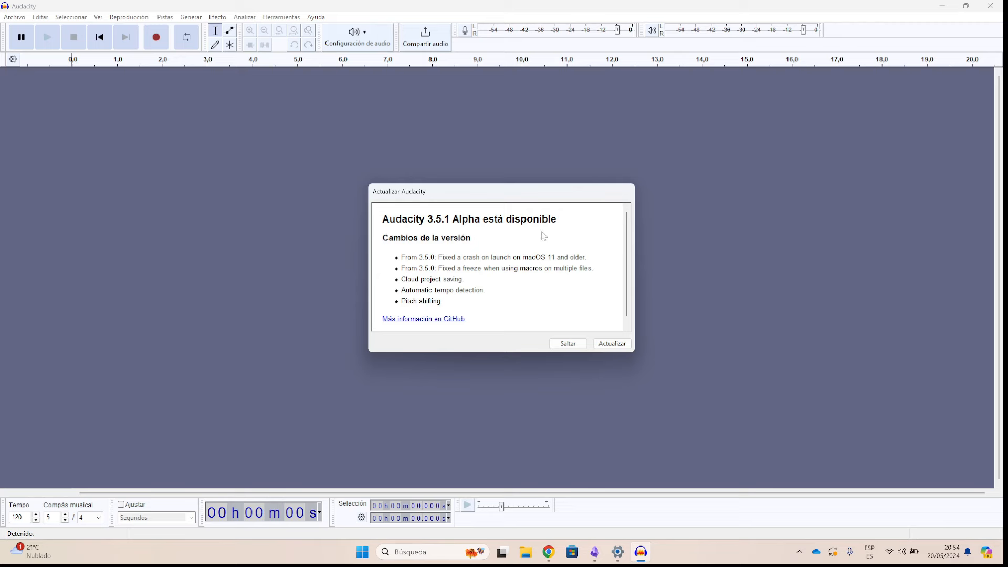
{"action": "left_click", "coordinate": [612, 344]}
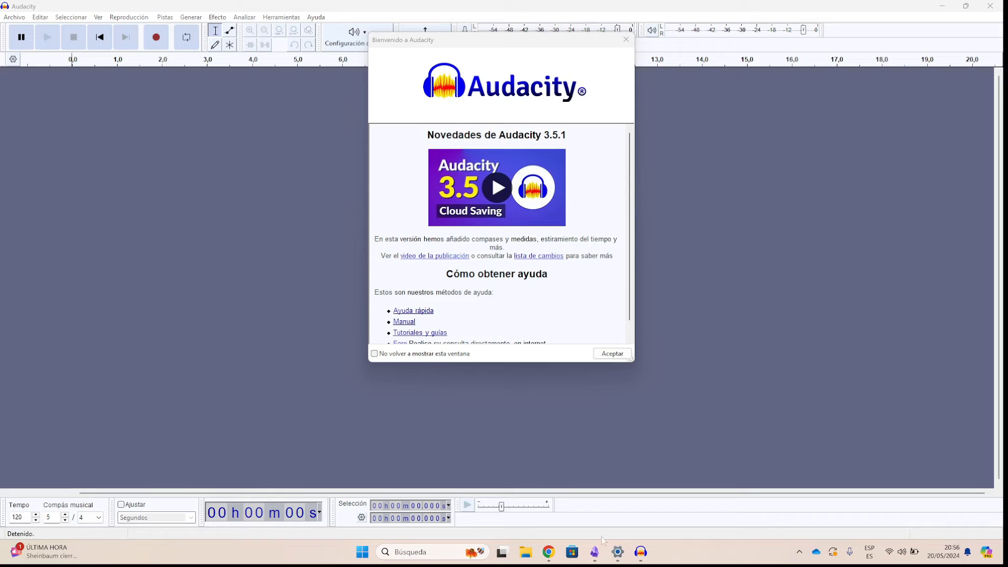
{"action": "left_click", "coordinate": [612, 353]}
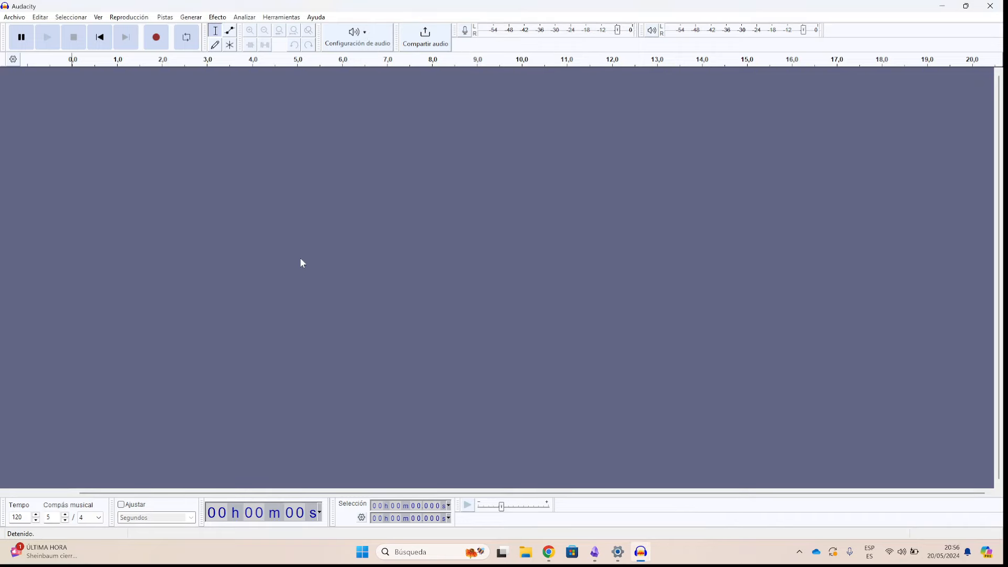
Step: Record a mono clip about 1.3 seconds long and open the website for getting more effects from its real-time effects
{"action": "left_click", "coordinate": [156, 37]}
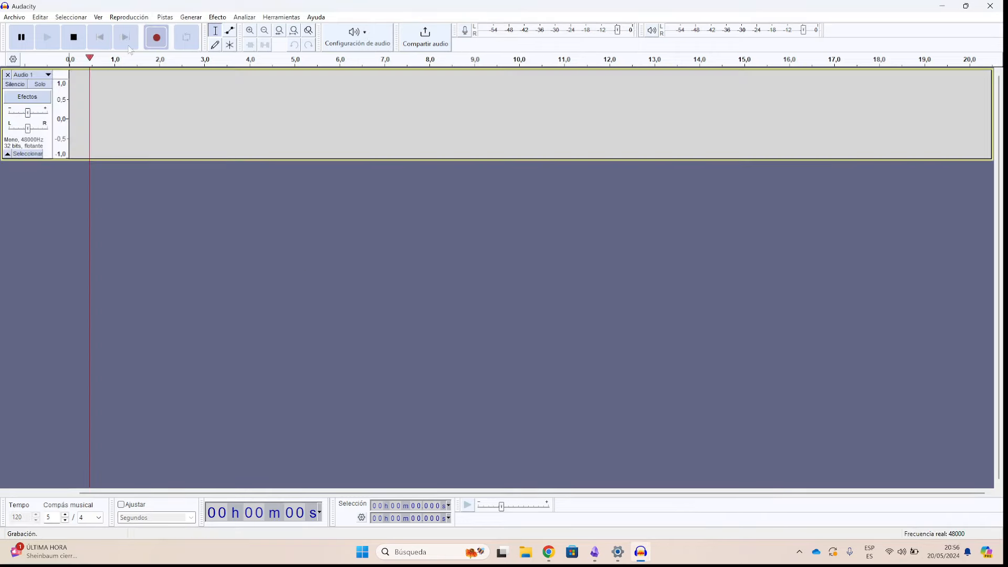
{"action": "left_click", "coordinate": [73, 39]}
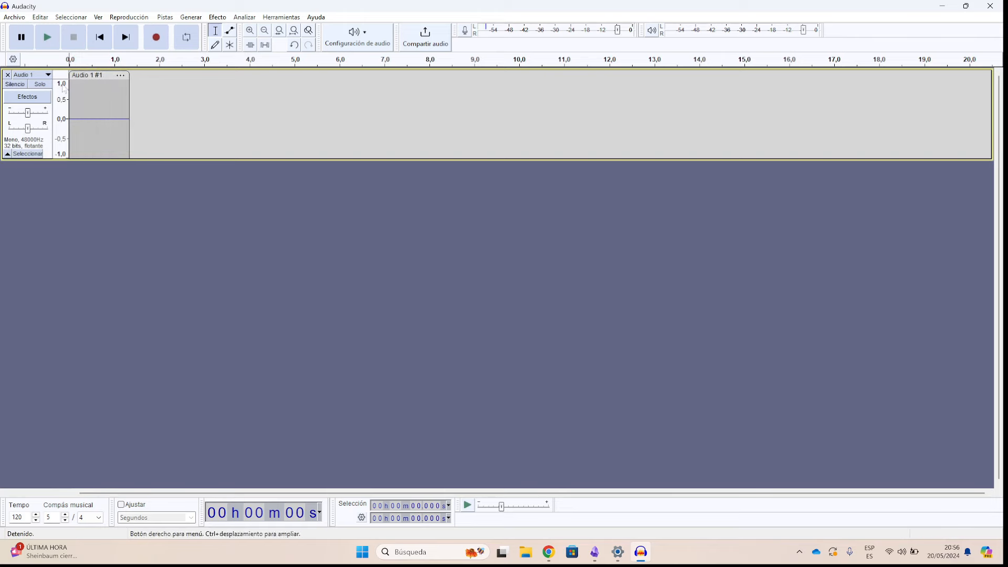
{"action": "left_click", "coordinate": [34, 97]}
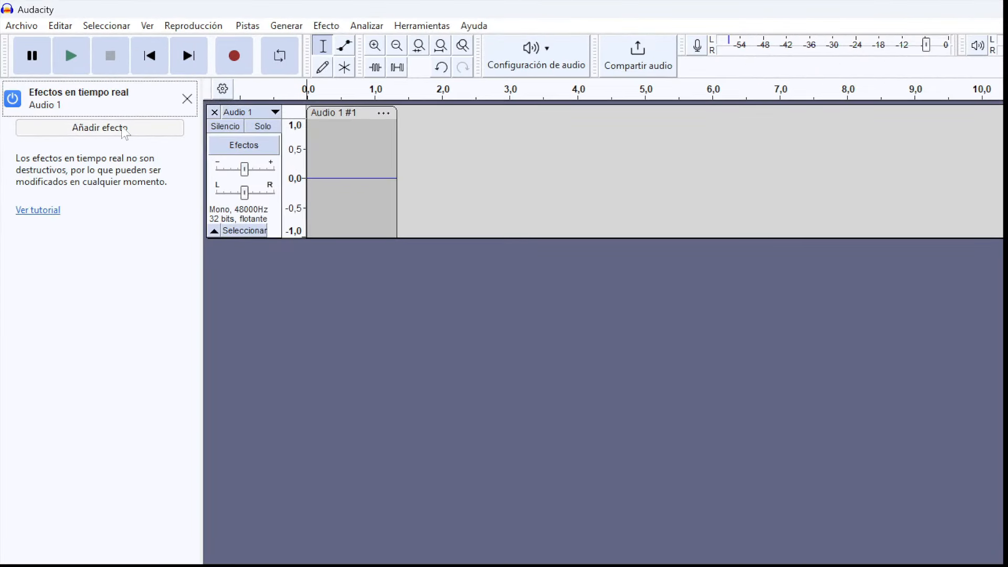
{"action": "left_click", "coordinate": [108, 128]}
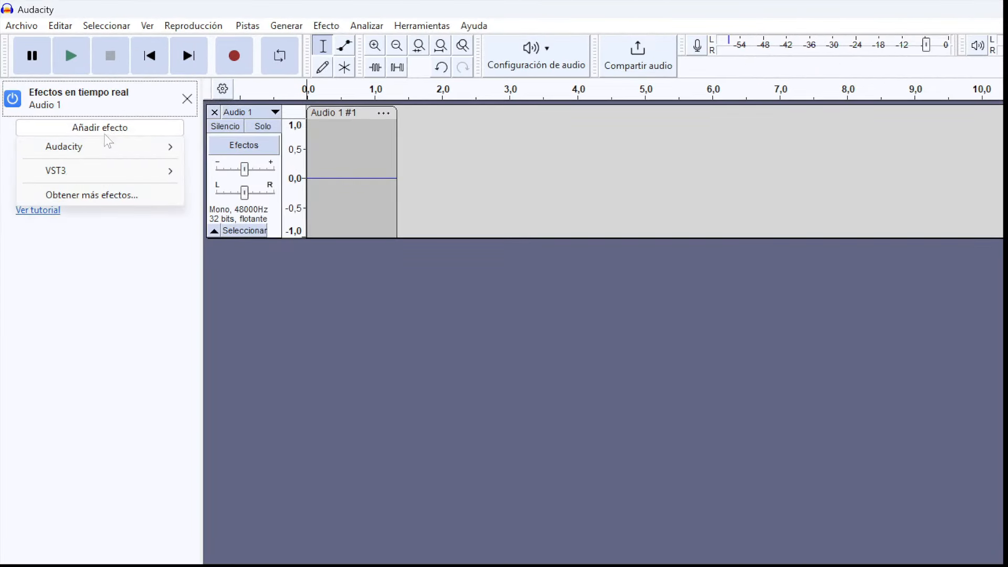
{"action": "left_click", "coordinate": [92, 196]}
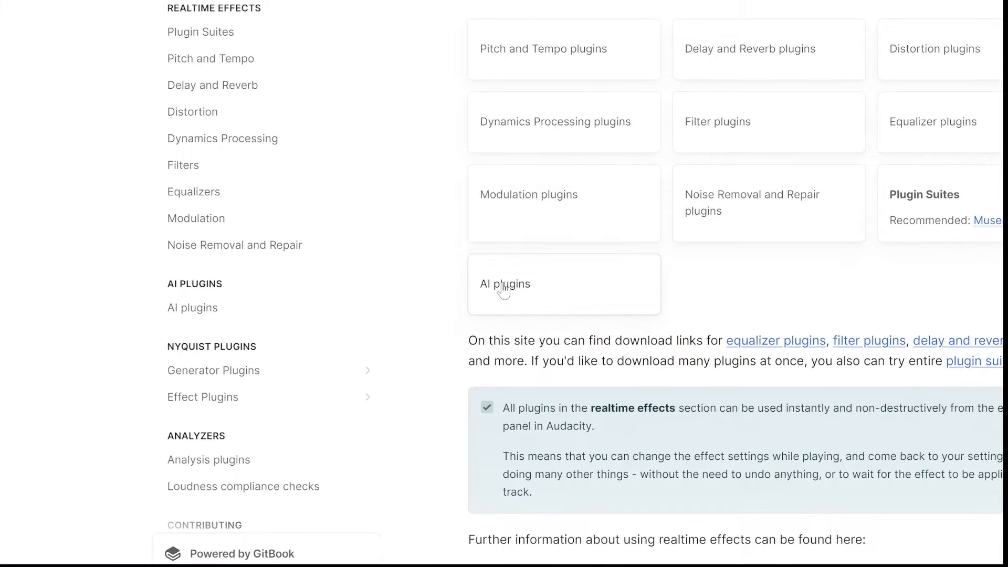
Step: Open the AI plugins page and follow the Intel OpenVINO download link to the openvino-plugins-ai-audacity releases on GitHub
{"action": "left_click", "coordinate": [503, 289]}
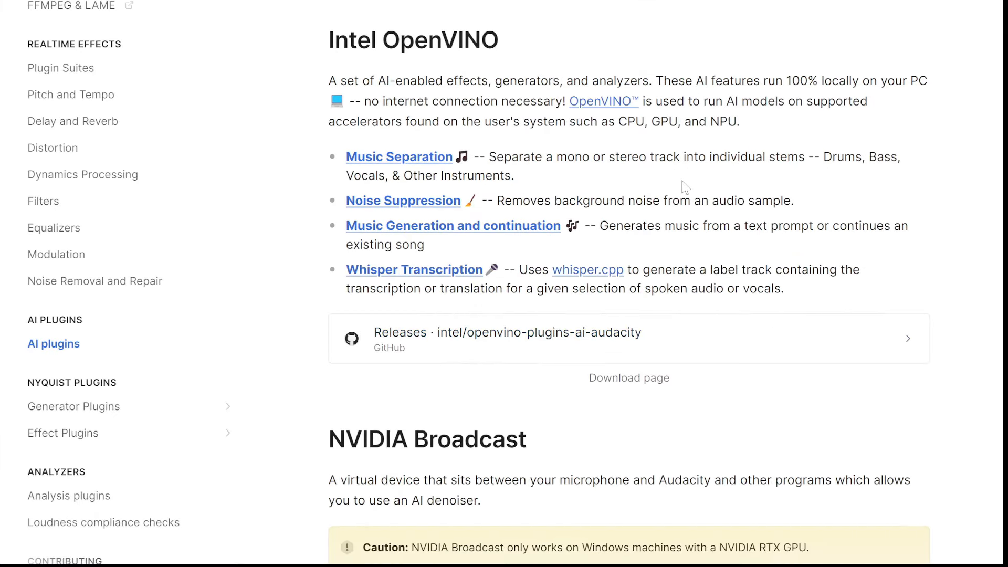
{"action": "scroll", "coordinate": [684, 187], "scroll_direction": "down", "scroll_amount": 2}
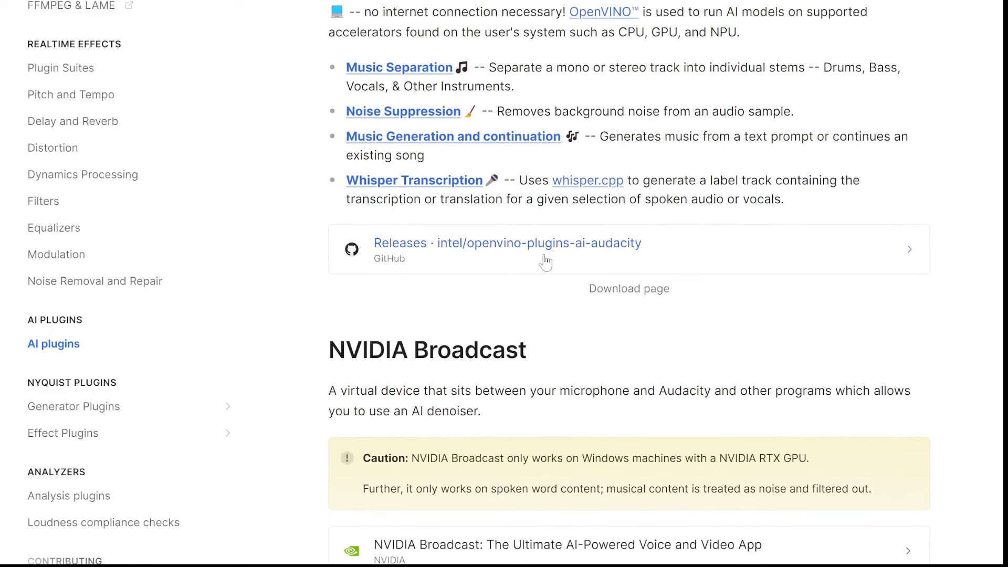
{"action": "left_click", "coordinate": [544, 254]}
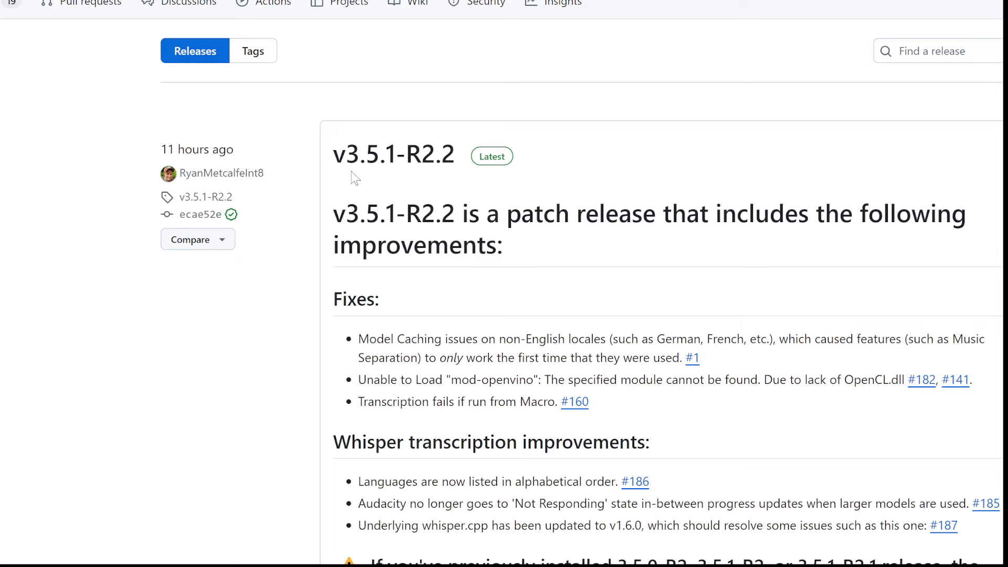
Step: Examine the v3.5.1-R2.2 release notes, including fixes, upgrade advice, compatibility and assets, and the preceding v3.5.1-R2.1 release
{"action": "left_click_drag", "start_coordinate": [546, 156], "coordinate": [330, 156]}
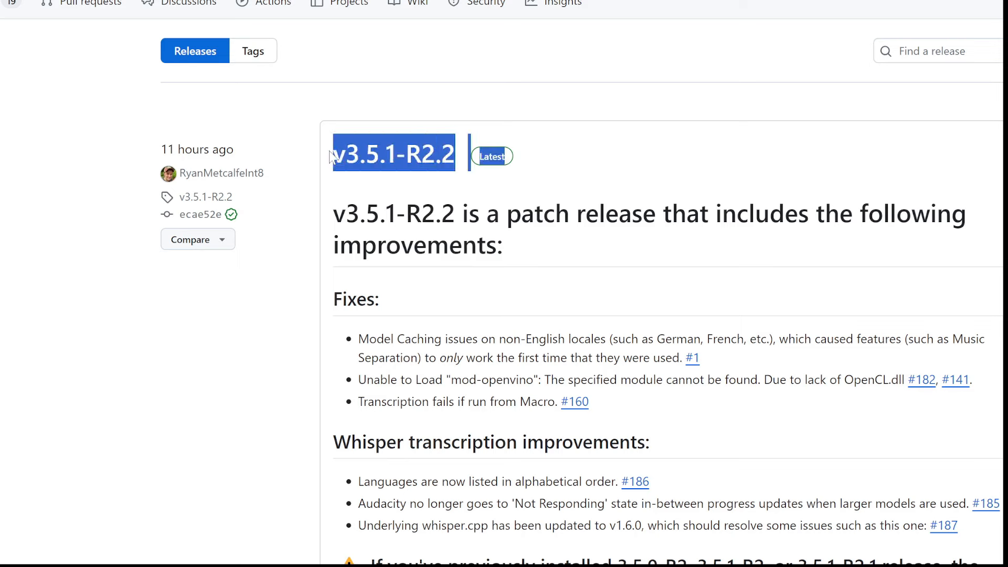
{"action": "left_click", "coordinate": [572, 173]}
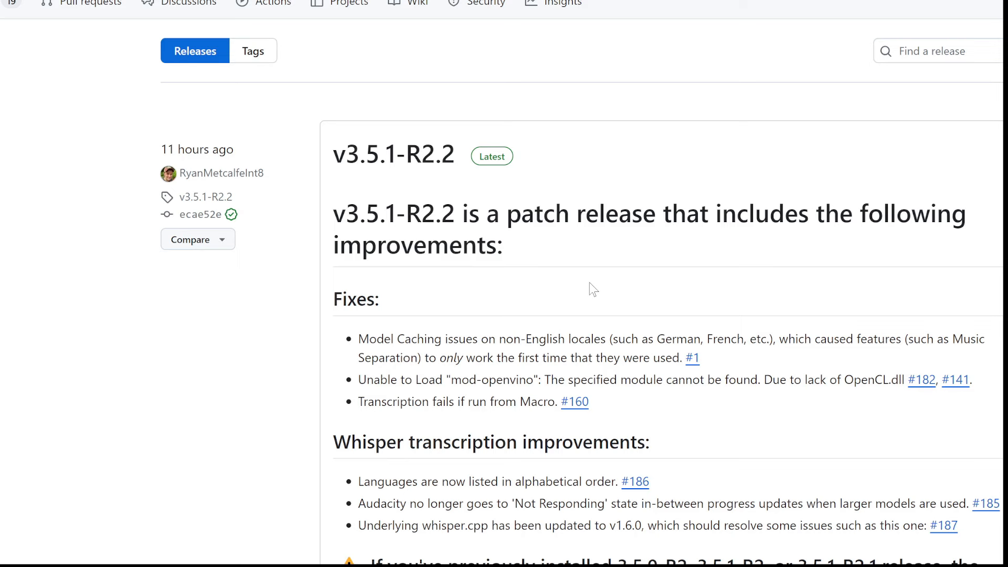
{"action": "scroll", "coordinate": [593, 288], "scroll_direction": "down", "scroll_amount": 5}
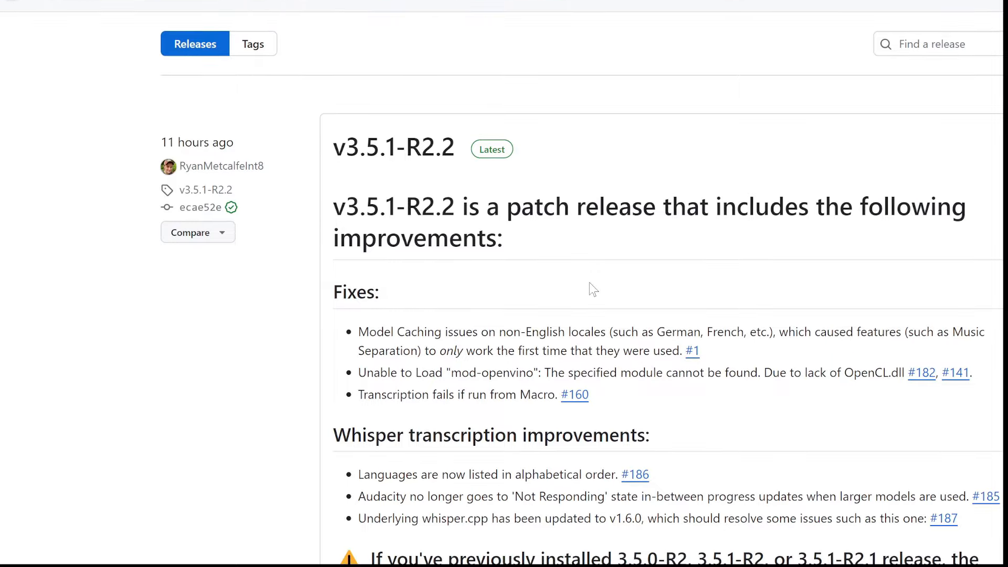
{"action": "scroll", "coordinate": [591, 289], "scroll_direction": "down", "scroll_amount": 12}
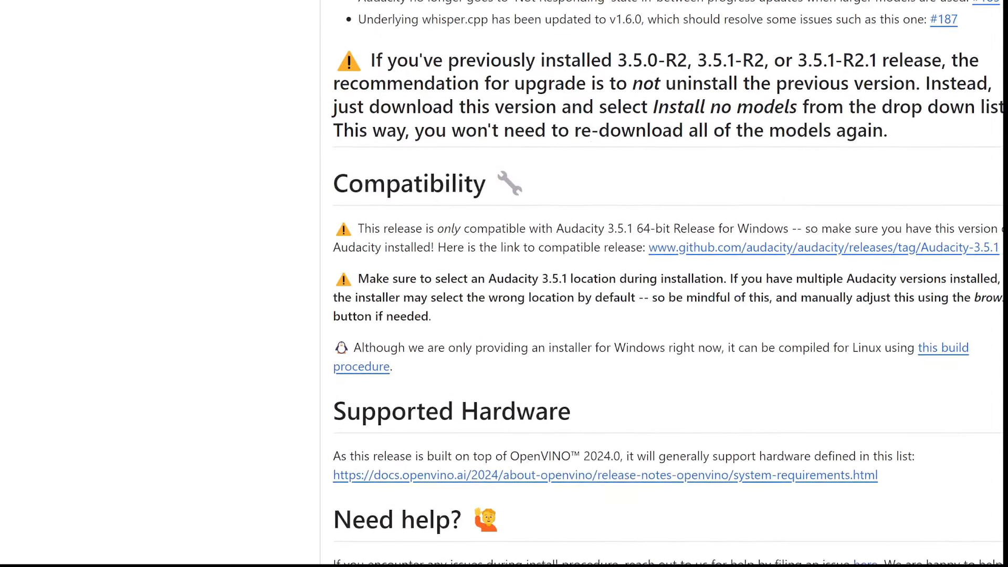
{"action": "scroll", "coordinate": [592, 288], "scroll_direction": "down", "scroll_amount": 2}
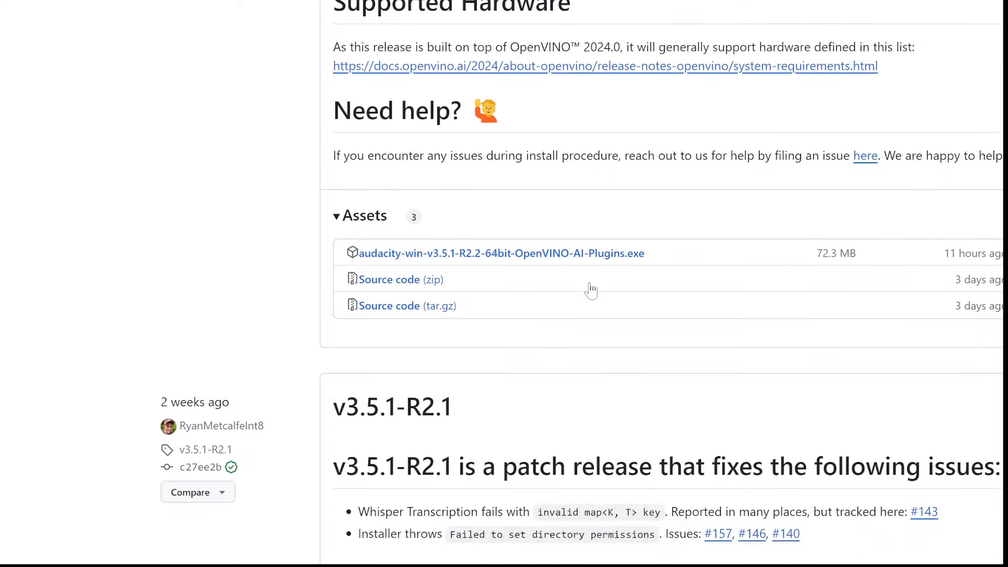
{"action": "scroll", "coordinate": [593, 288], "scroll_direction": "down", "scroll_amount": 2}
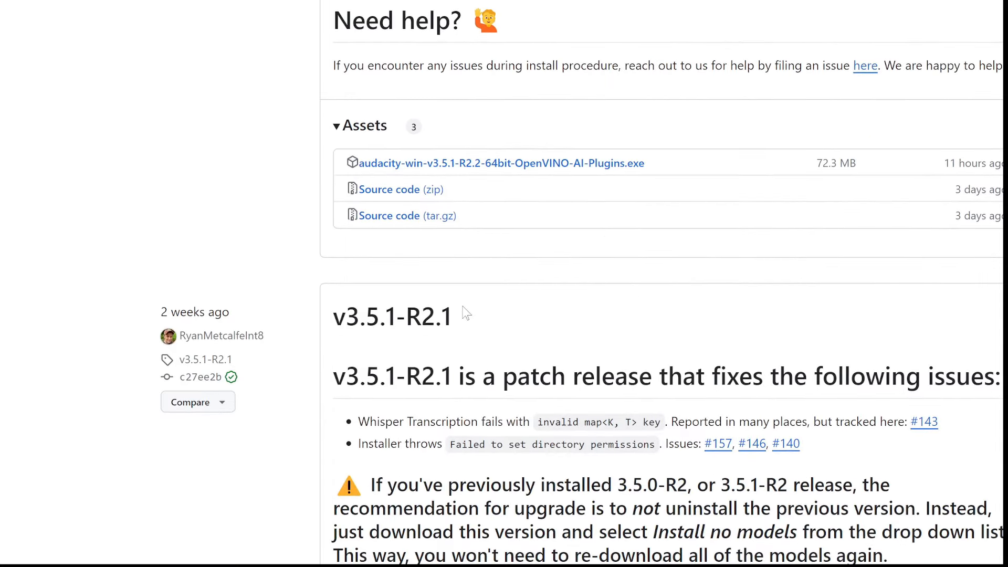
{"action": "left_click_drag", "start_coordinate": [465, 313], "coordinate": [334, 313]}
{"action": "left_click", "coordinate": [503, 317]}
{"action": "scroll", "coordinate": [502, 317], "scroll_direction": "up", "scroll_amount": 15}
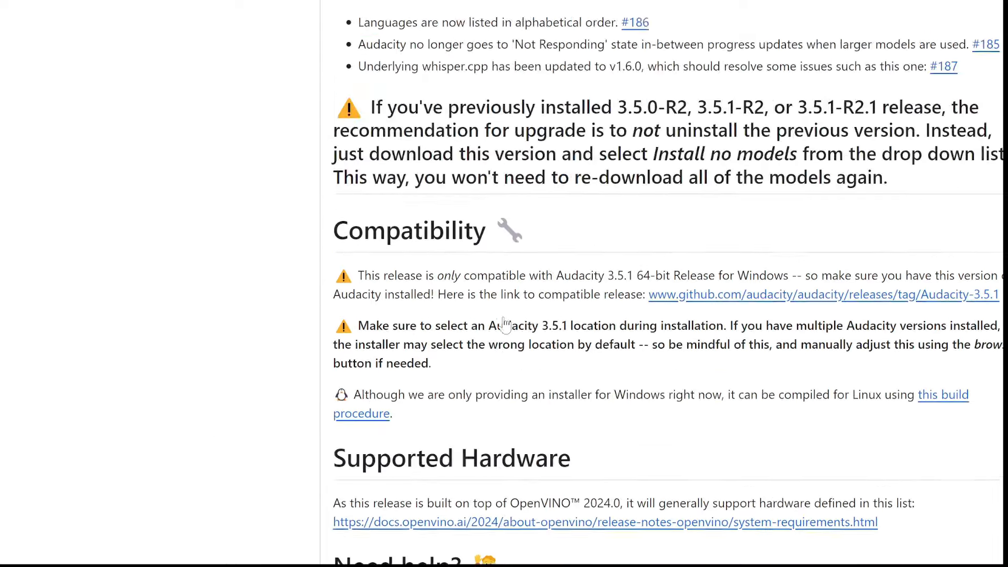
Step: Download audacity-win-v3.5.1-R2.2-64bit-OpenVINO-AI-Plugins.exe from the release assets and save it to the desktop (Escritorio)
{"action": "scroll", "coordinate": [503, 322], "scroll_direction": "down", "scroll_amount": 3}
{"action": "scroll", "coordinate": [508, 292], "scroll_direction": "down", "scroll_amount": 5}
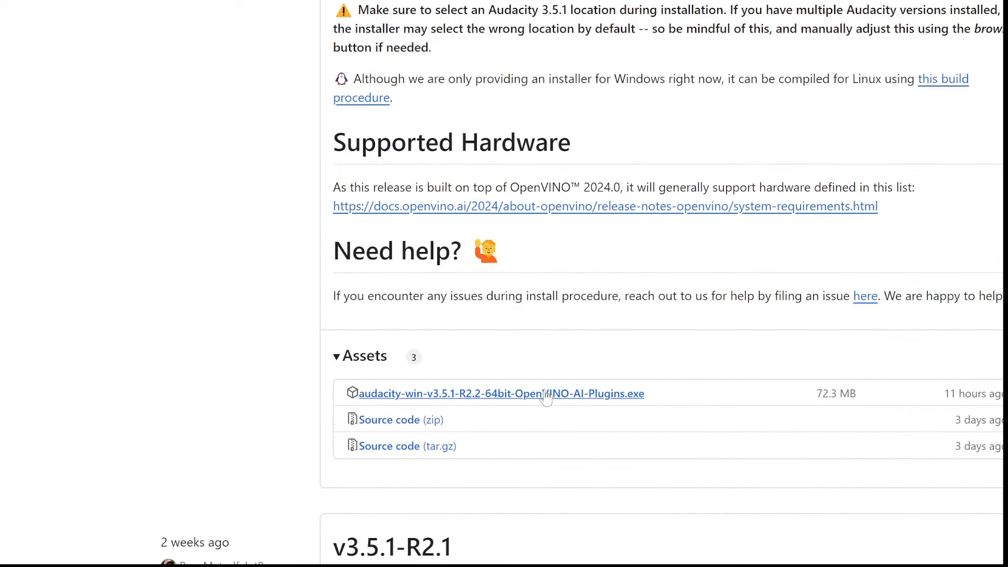
{"action": "left_click", "coordinate": [546, 394]}
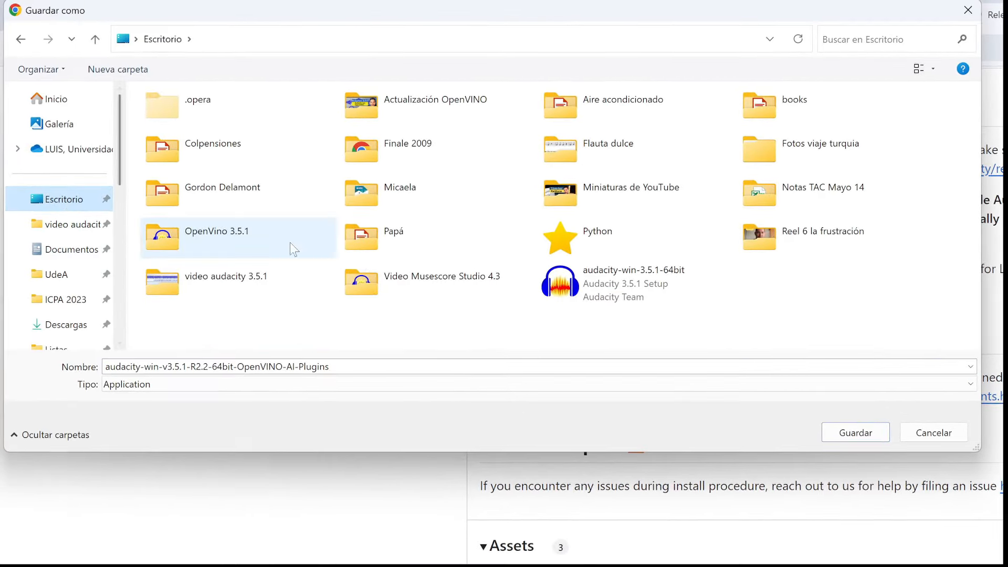
{"action": "left_click", "coordinate": [854, 432]}
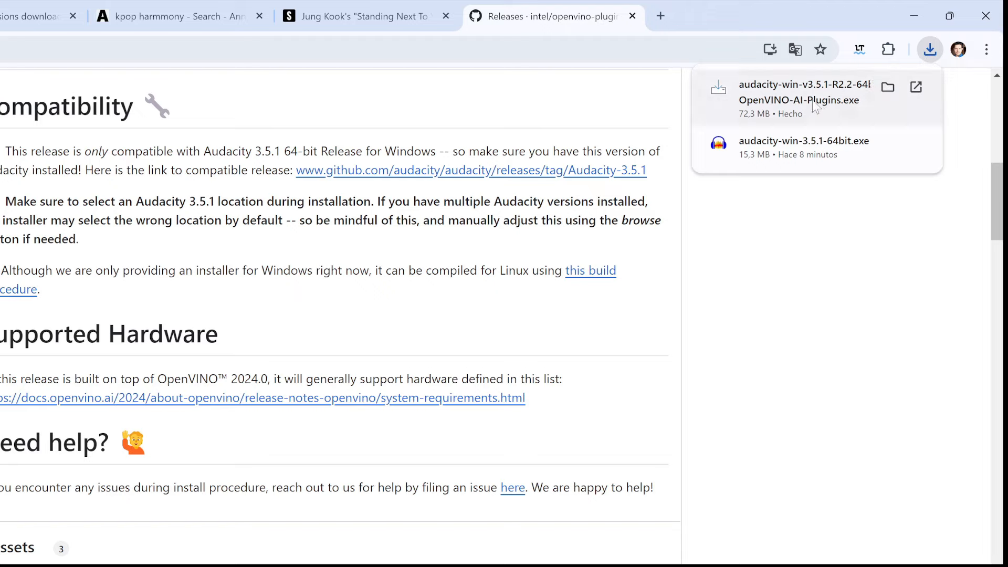
Step: Launch the downloaded plugin installer from its folder, continue past the license information and keep C:\Program Files\Muse\Audacity as the destination
{"action": "left_click", "coordinate": [888, 87]}
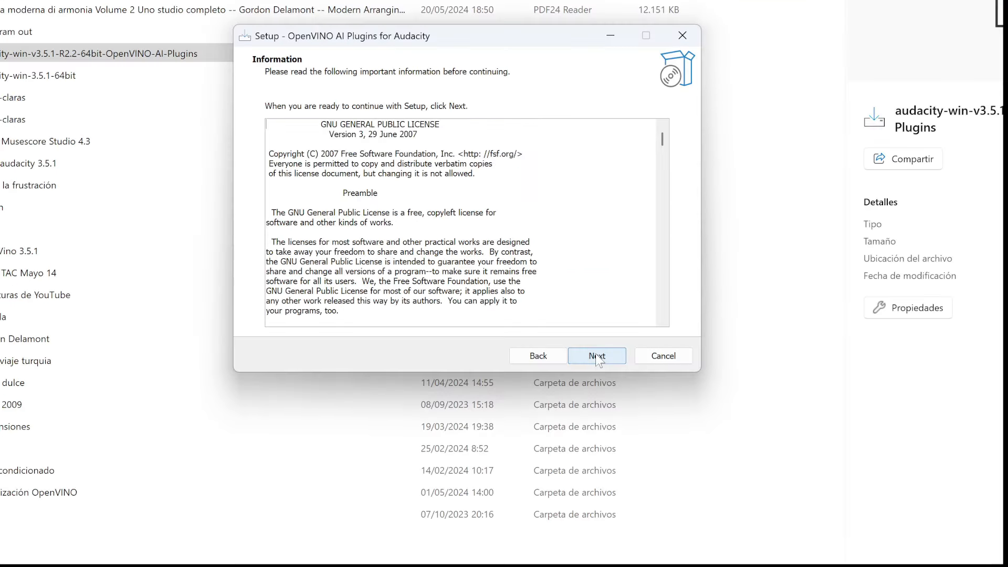
{"action": "left_click", "coordinate": [597, 356]}
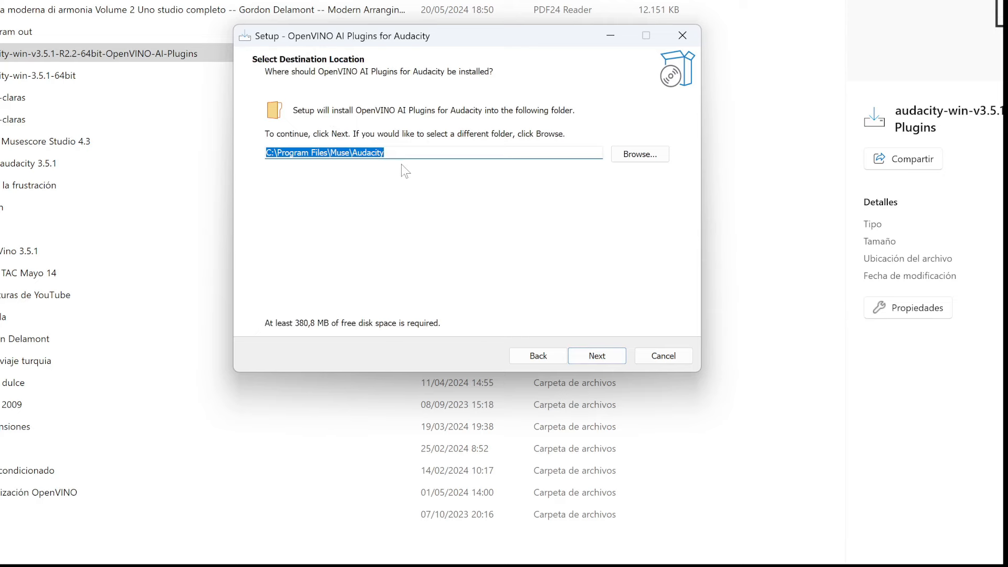
{"action": "left_click", "coordinate": [598, 358]}
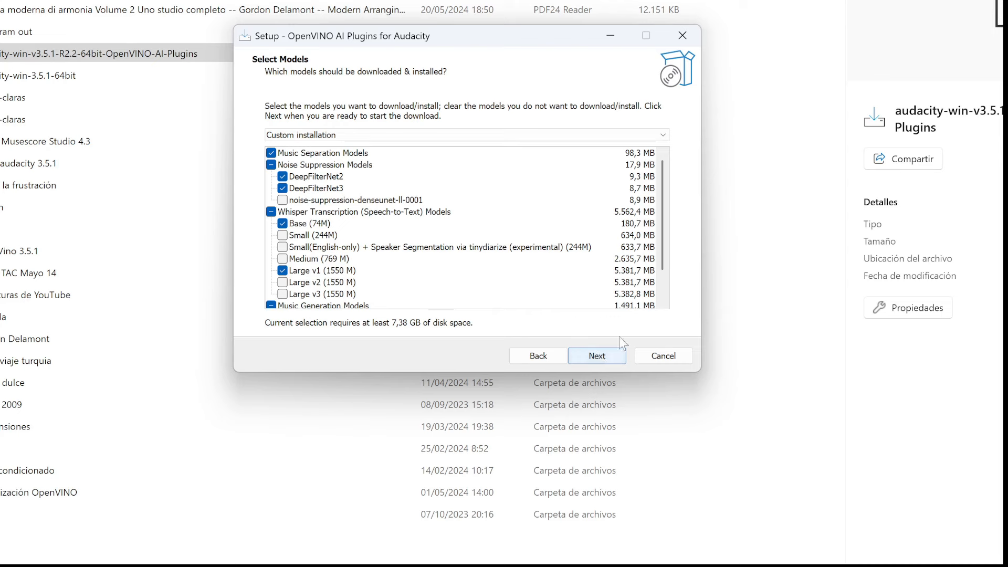
Step: Clear the Music Separation, Noise Suppression, Whisper Transcription and Music Generation models individually from the custom installation
{"action": "left_click_drag", "start_coordinate": [662, 170], "coordinate": [648, 152]}
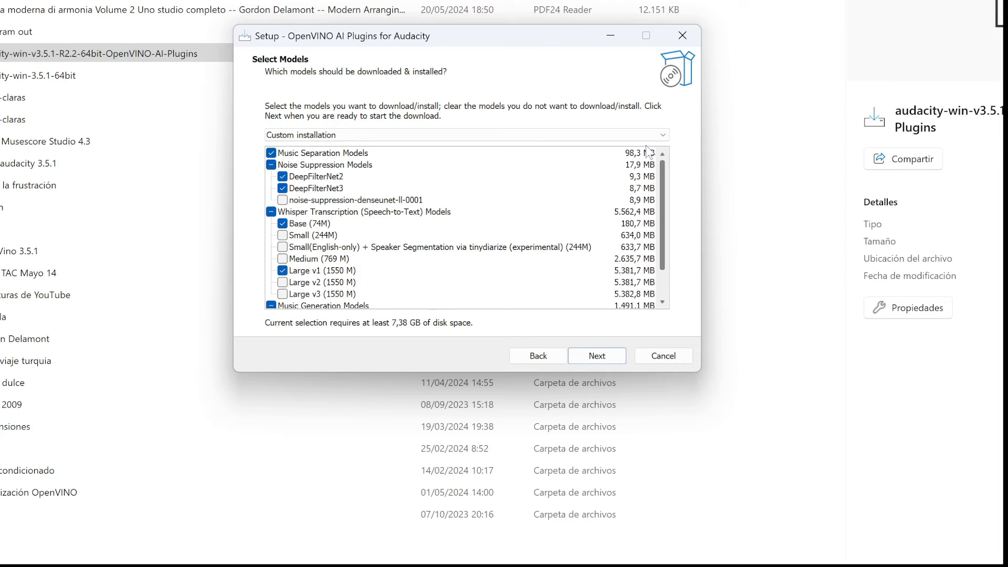
{"action": "left_click", "coordinate": [270, 152]}
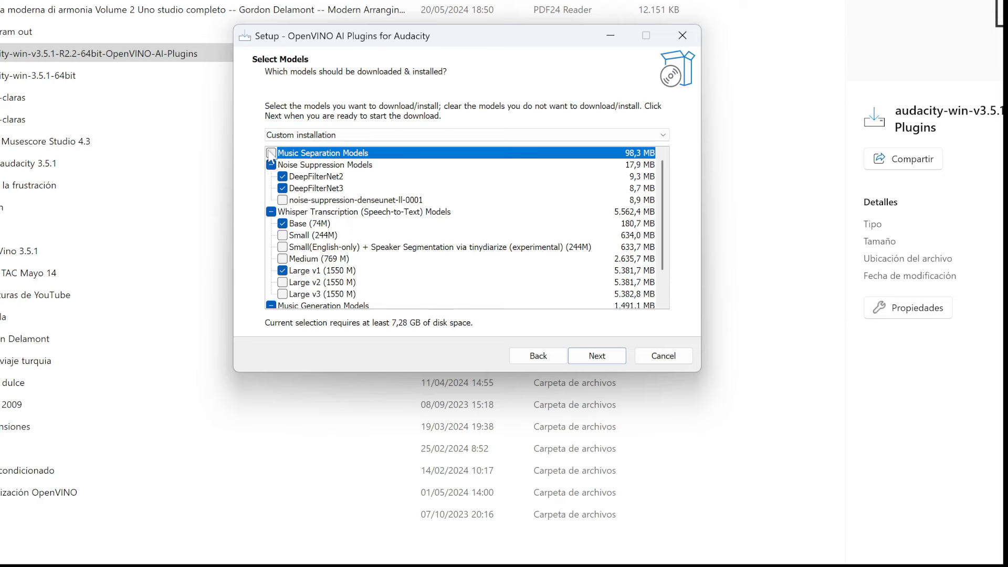
{"action": "left_click", "coordinate": [271, 165]}
{"action": "left_click", "coordinate": [282, 177]}
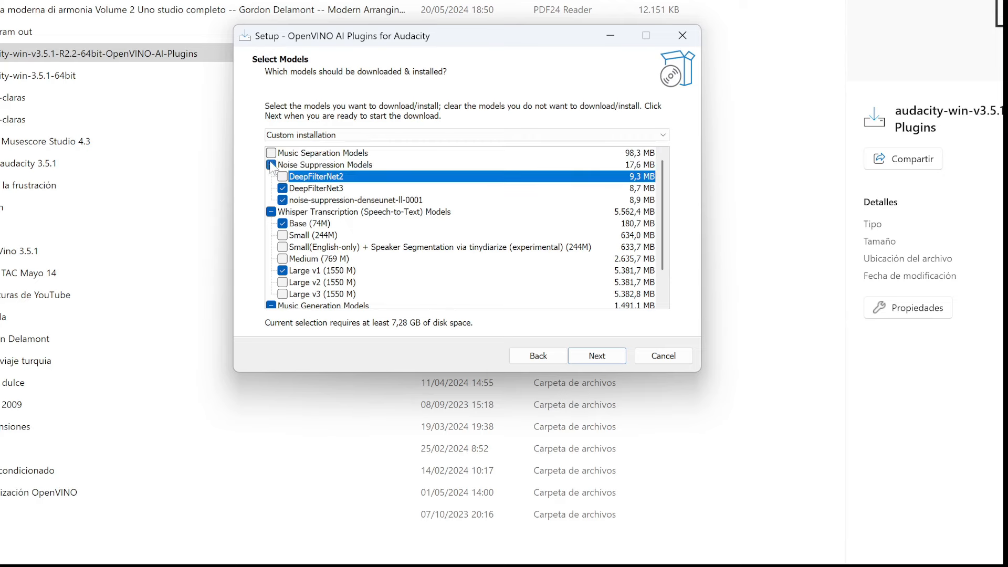
{"action": "left_click", "coordinate": [271, 164]}
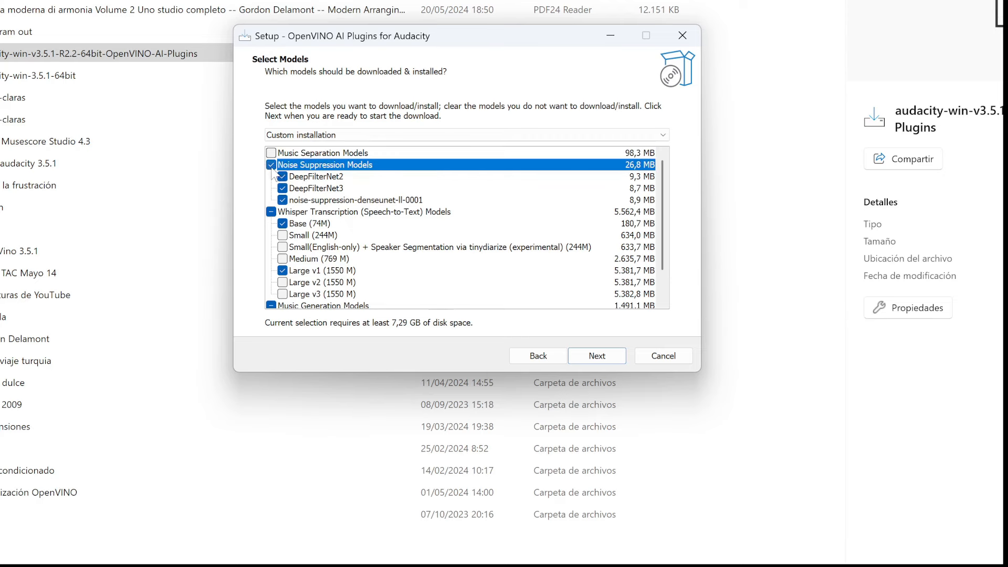
{"action": "left_click", "coordinate": [271, 164]}
{"action": "left_click", "coordinate": [271, 211]}
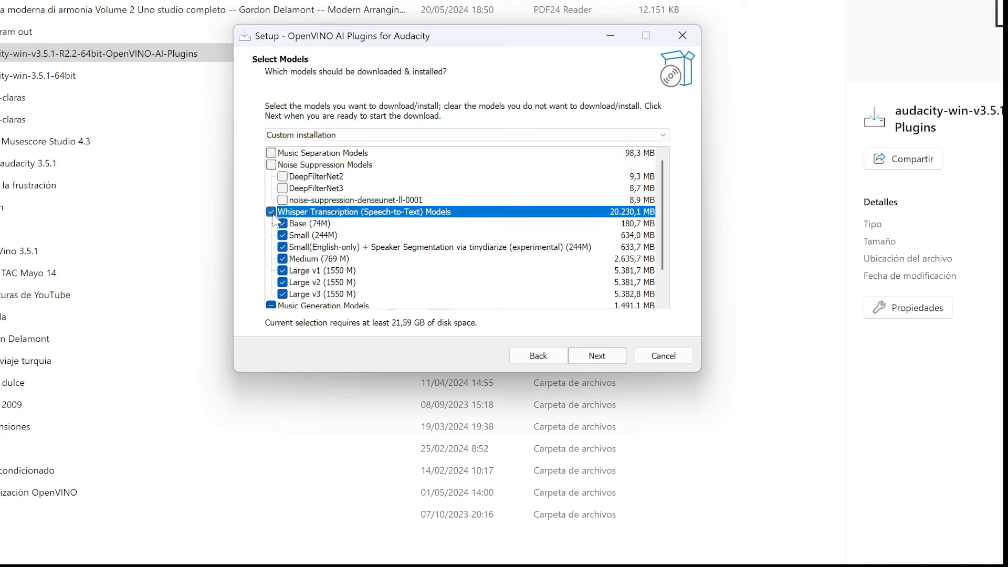
{"action": "left_click", "coordinate": [271, 211]}
{"action": "scroll", "coordinate": [660, 241], "scroll_direction": "down", "scroll_amount": 1}
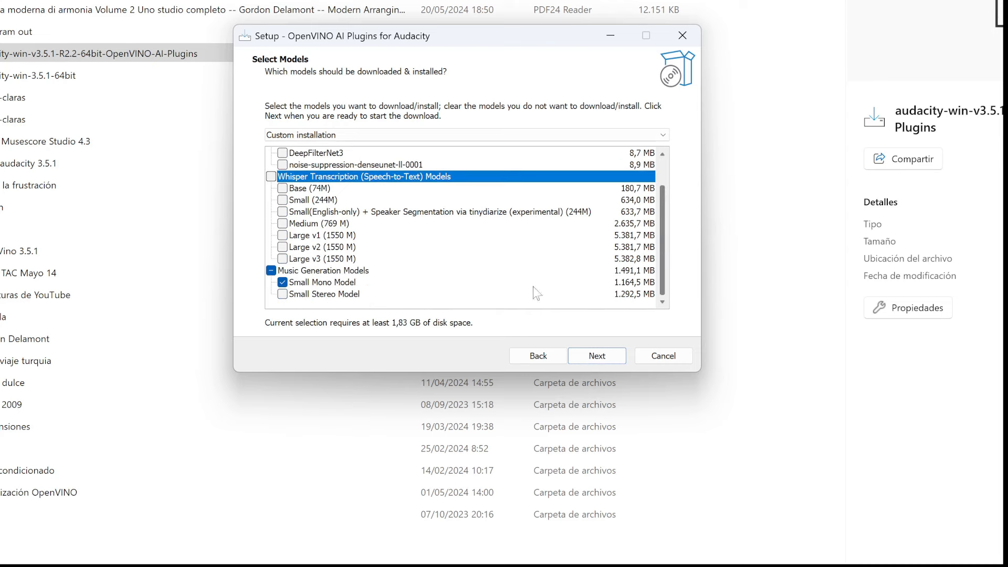
{"action": "left_click", "coordinate": [271, 270]}
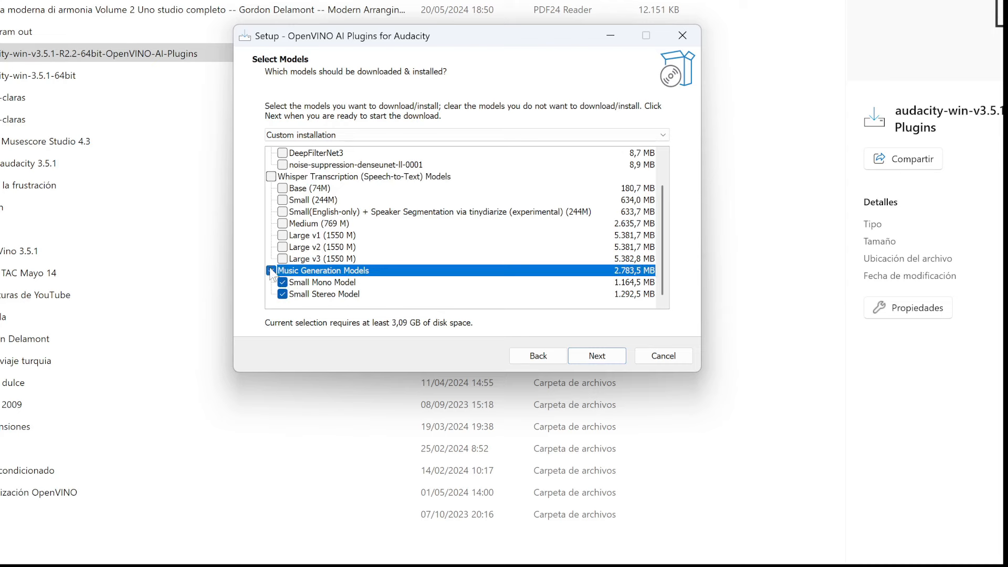
{"action": "left_click", "coordinate": [270, 270]}
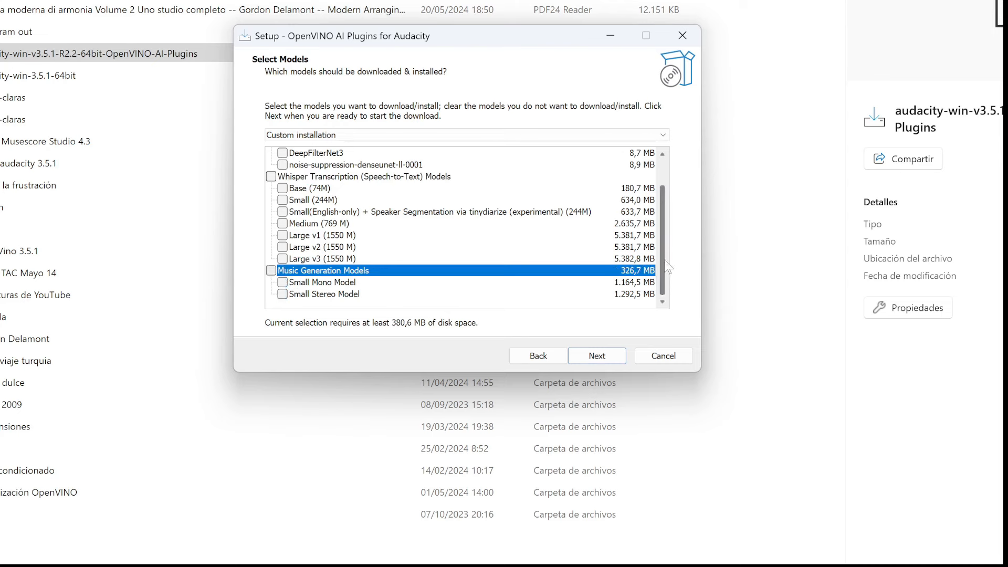
Step: Examine the whole model list to check the selection state of every model group
{"action": "scroll", "coordinate": [668, 268], "scroll_direction": "up", "scroll_amount": 1}
{"action": "scroll", "coordinate": [666, 249], "scroll_direction": "down", "scroll_amount": 1}
{"action": "scroll", "coordinate": [664, 284], "scroll_direction": "up", "scroll_amount": 1}
{"action": "scroll", "coordinate": [671, 205], "scroll_direction": "down", "scroll_amount": 1}
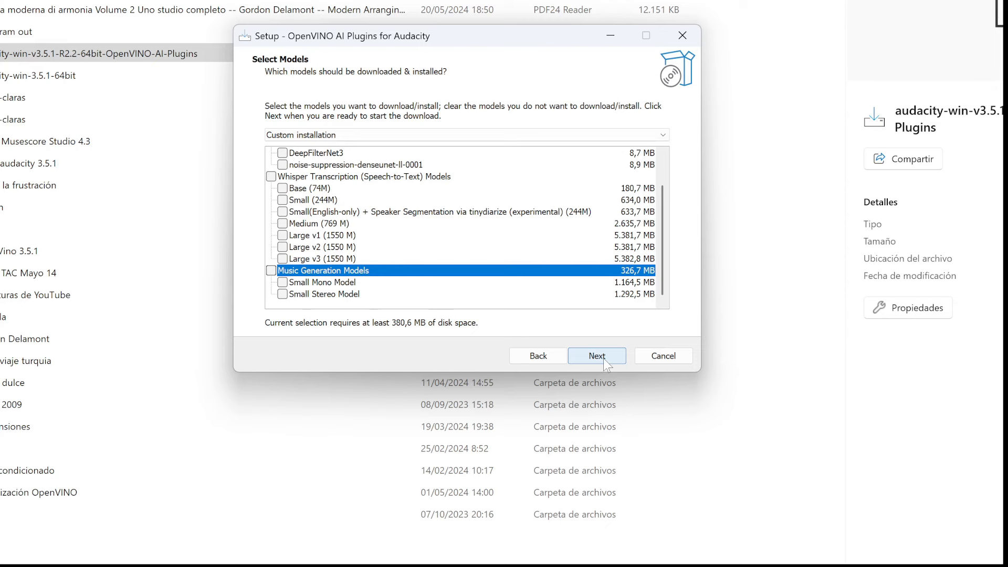
{"action": "scroll", "coordinate": [667, 189], "scroll_direction": "up", "scroll_amount": 1}
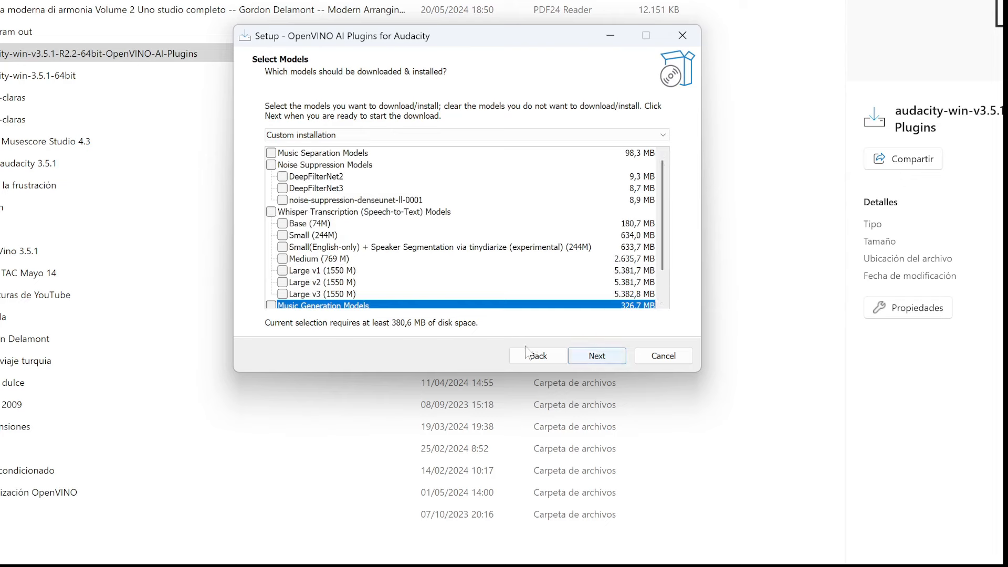
{"action": "left_click", "coordinate": [593, 360]}
{"action": "left_click", "coordinate": [603, 357]}
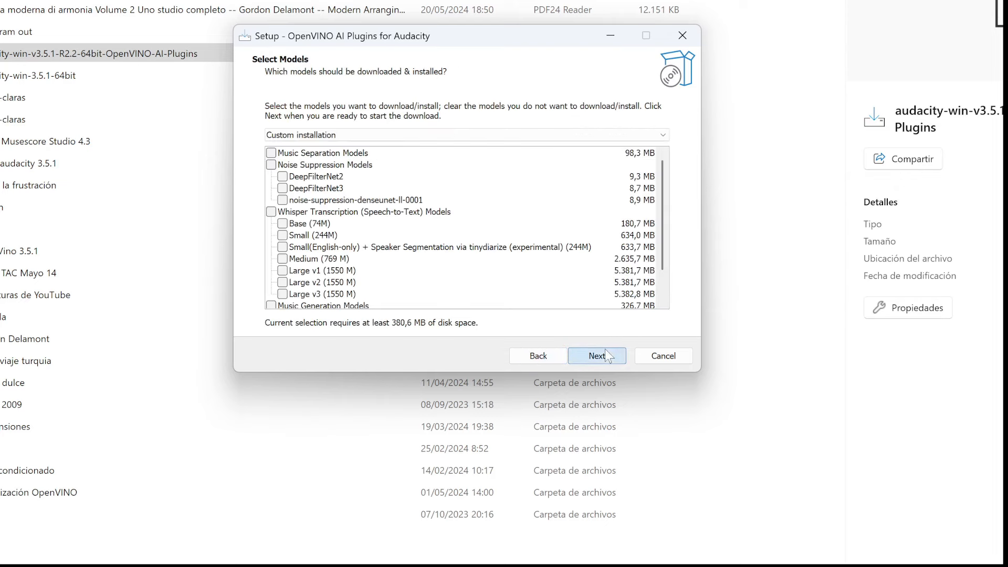
{"action": "left_click_drag", "start_coordinate": [661, 205], "coordinate": [638, 277]}
{"action": "scroll", "coordinate": [639, 284], "scroll_direction": "up", "scroll_amount": 1}
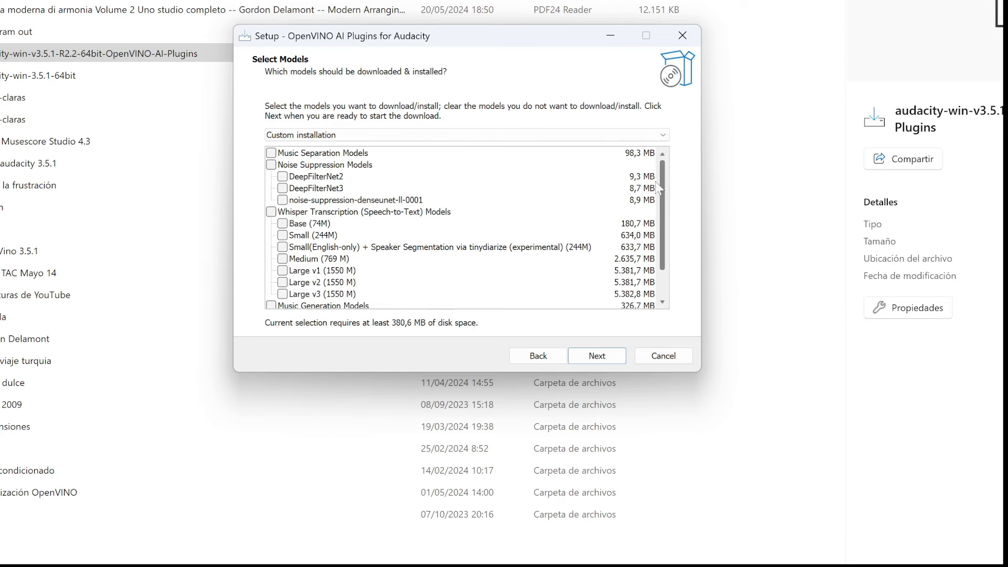
Step: Try the recommended, no-models and all-models installation presets, reviewing which models they select
{"action": "left_click", "coordinate": [418, 136]}
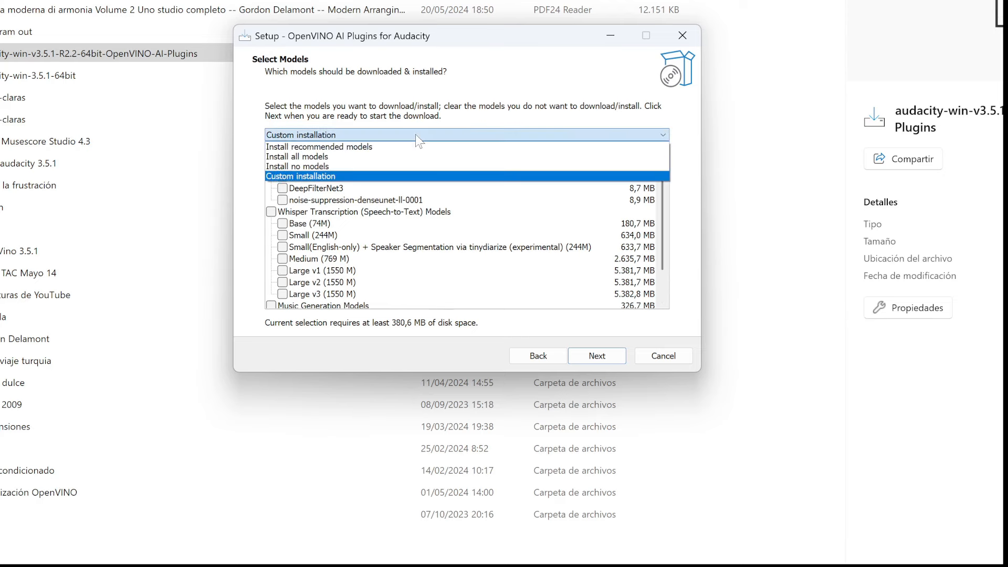
{"action": "left_click", "coordinate": [358, 151]}
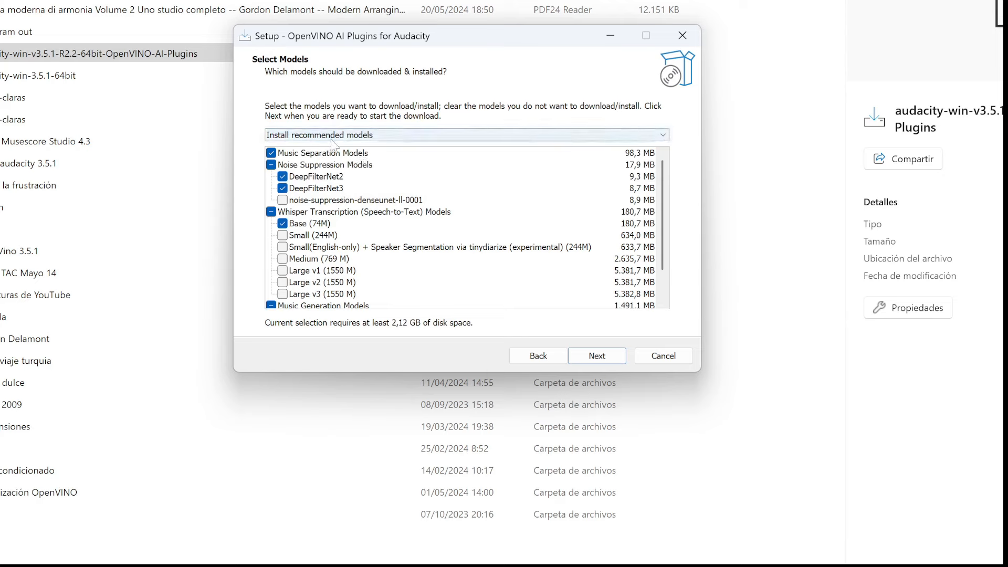
{"action": "left_click", "coordinate": [384, 137]}
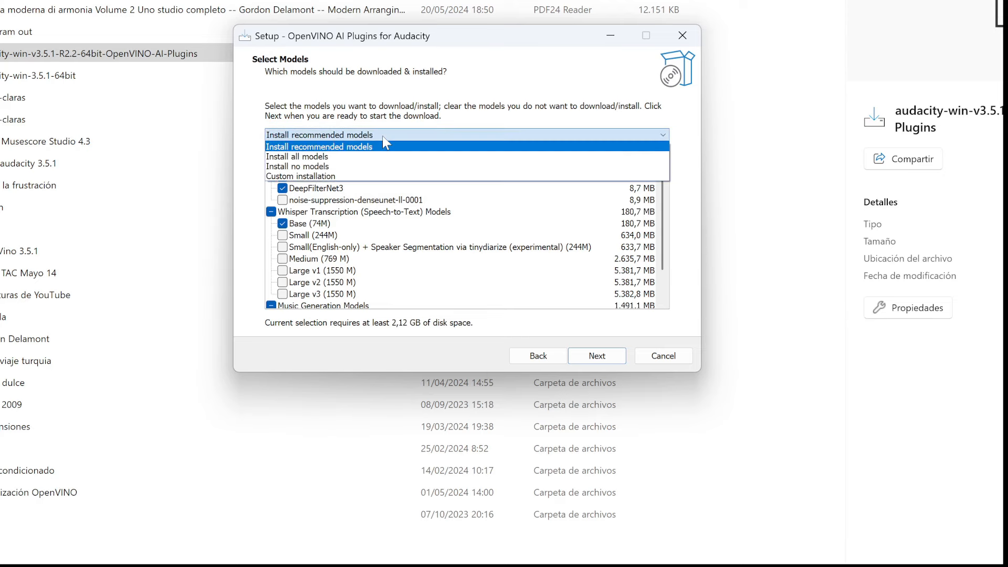
{"action": "left_click", "coordinate": [350, 169]}
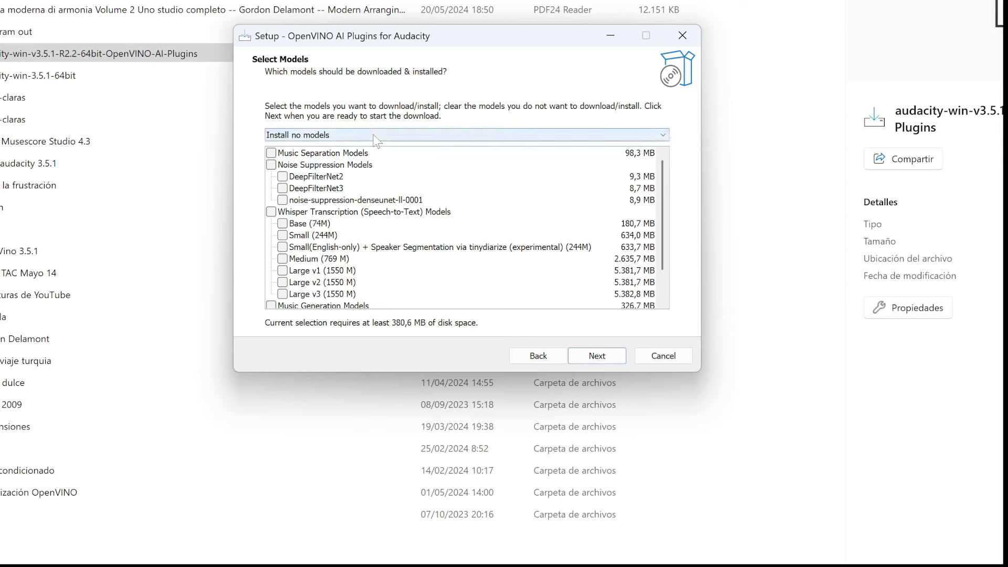
{"action": "left_click", "coordinate": [374, 135]}
{"action": "left_click", "coordinate": [344, 148]}
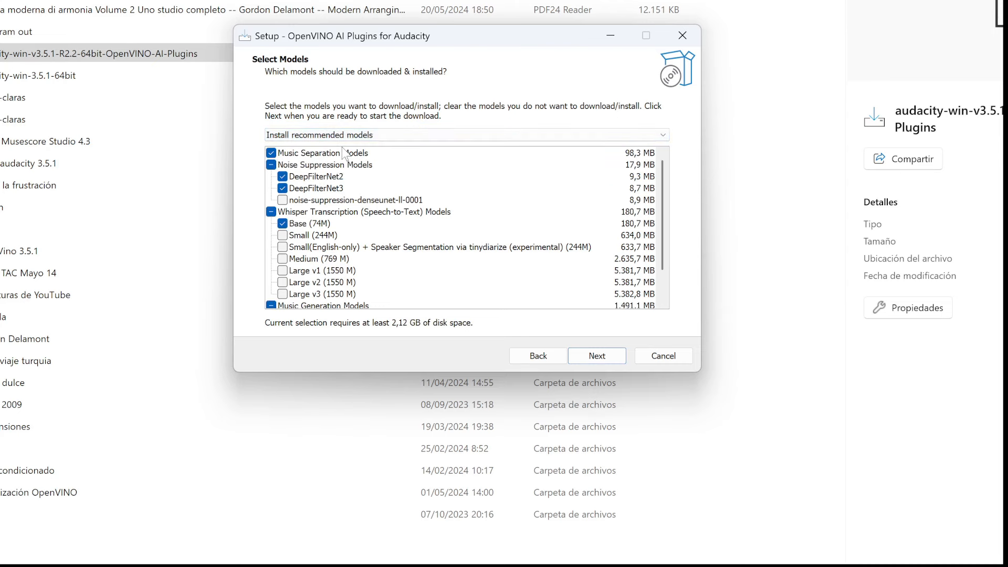
{"action": "left_click_drag", "start_coordinate": [663, 186], "coordinate": [645, 258]}
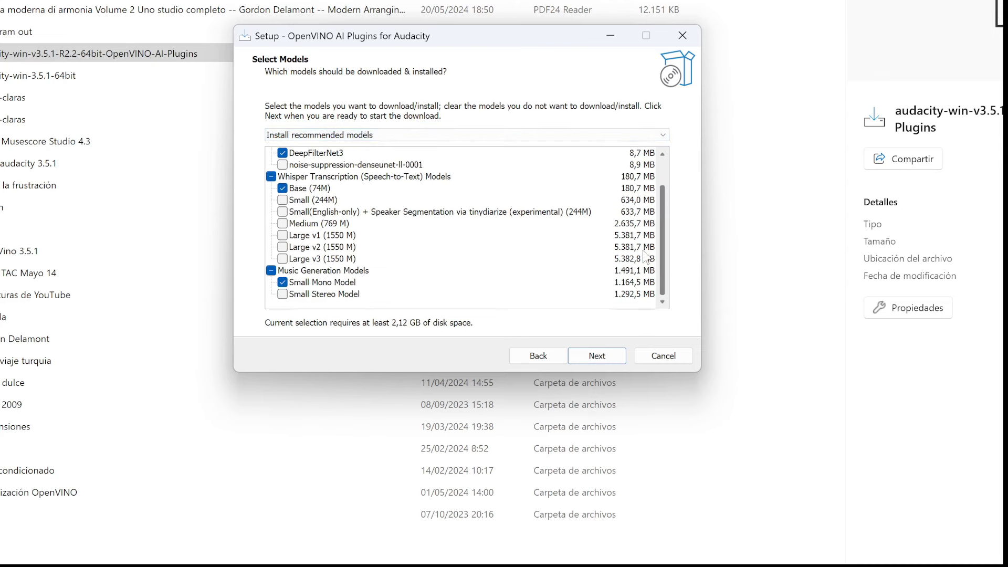
{"action": "scroll", "coordinate": [645, 220], "scroll_direction": "up", "scroll_amount": 1}
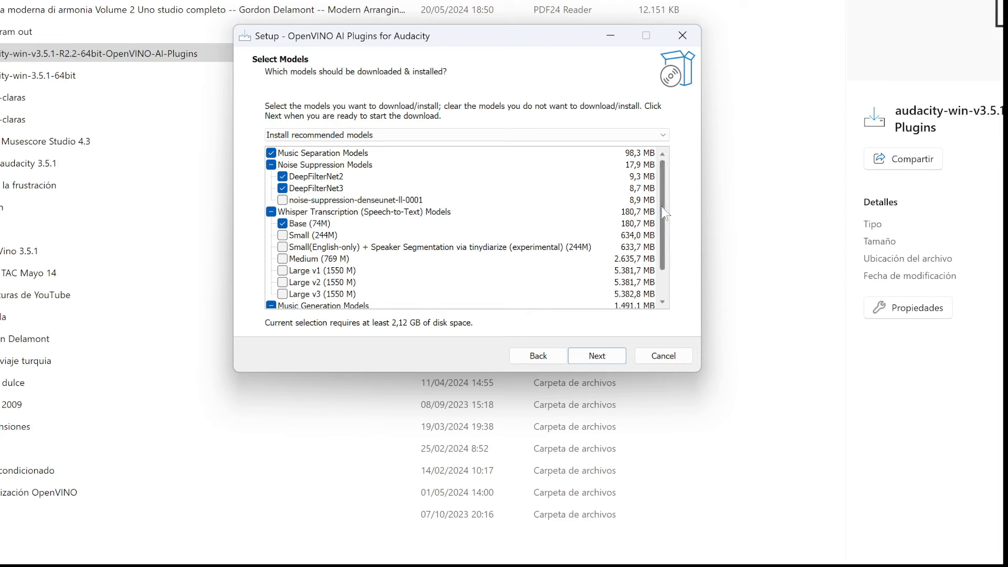
{"action": "scroll", "coordinate": [472, 252], "scroll_direction": "down", "scroll_amount": 3}
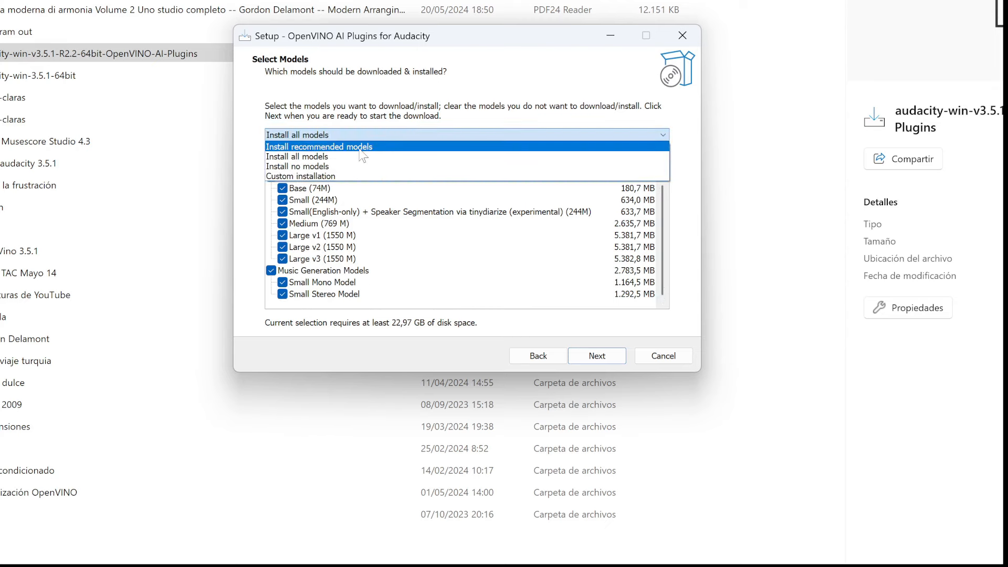
Step: Choose Install no models, agree to continue despite the already installed components, and install the OpenVINO plugins
{"action": "left_click", "coordinate": [355, 167]}
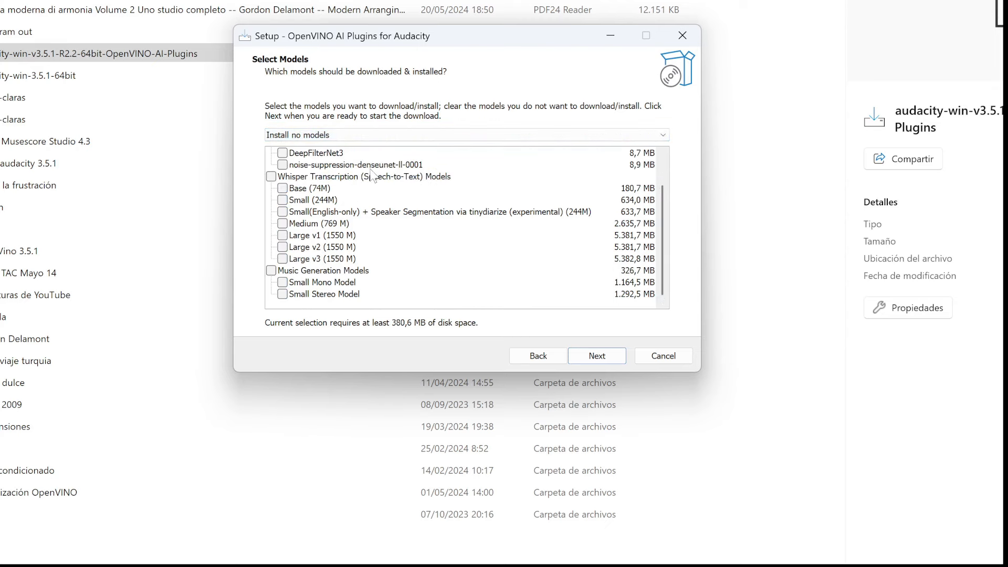
{"action": "left_click", "coordinate": [599, 356]}
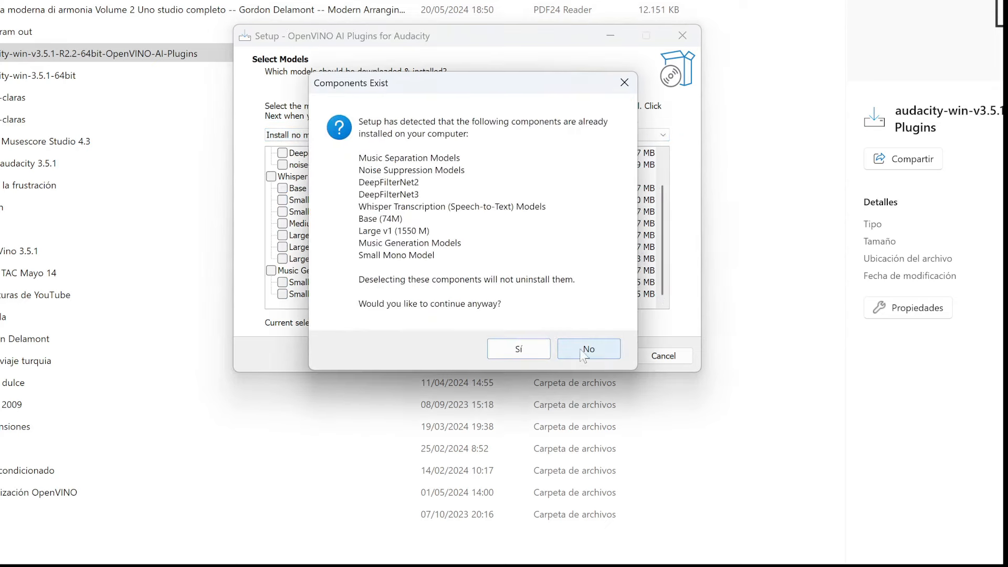
{"action": "left_click", "coordinate": [511, 344]}
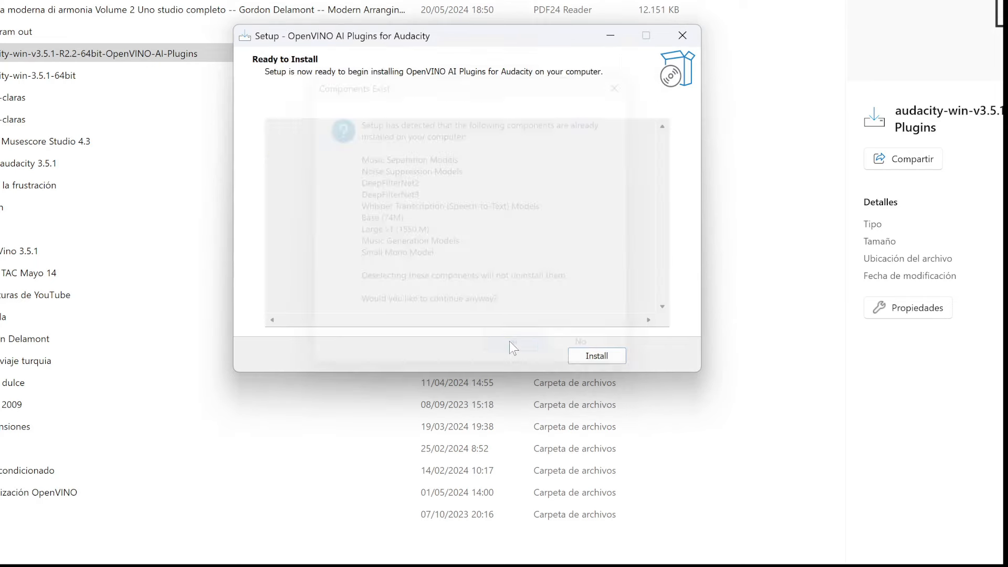
{"action": "left_click", "coordinate": [604, 359]}
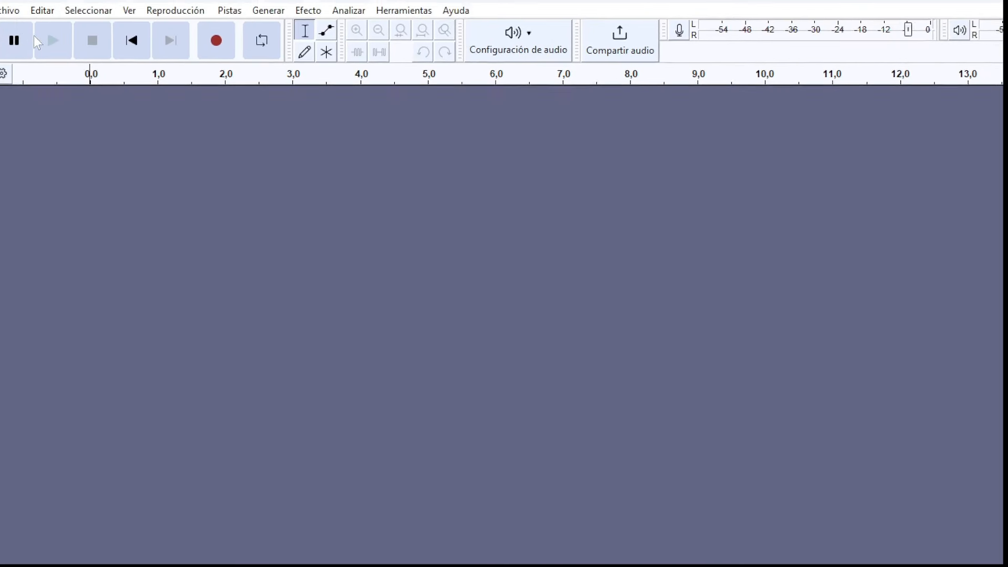
Step: In Audacity's module preferences, set mod-openvino to Habilitado and accept the change
{"action": "left_click", "coordinate": [60, 25]}
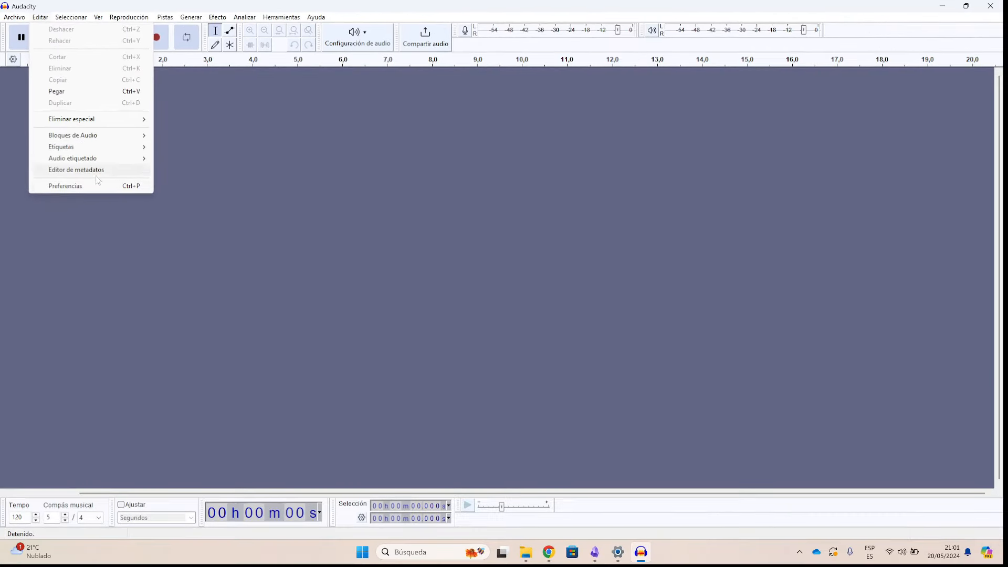
{"action": "left_click", "coordinate": [97, 186]}
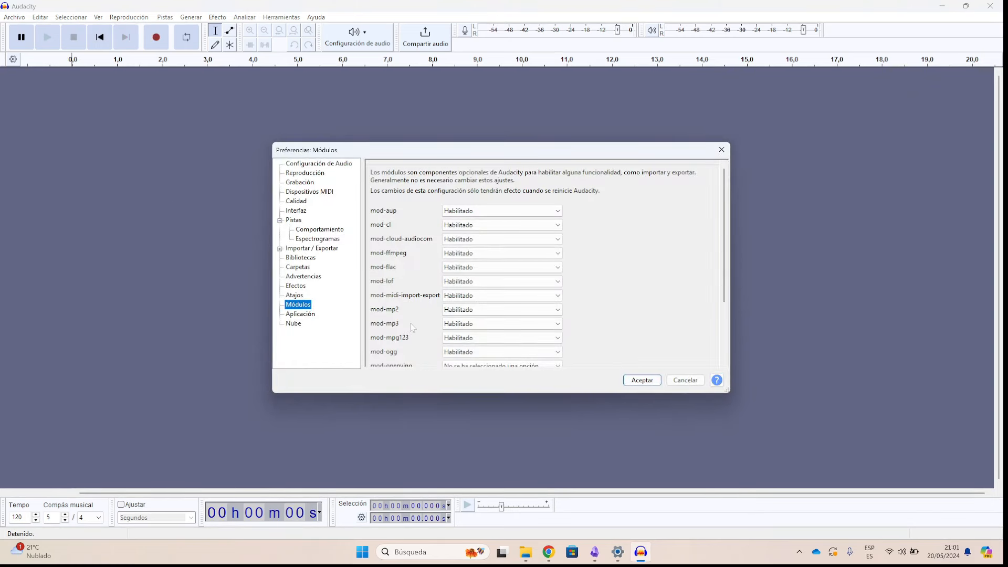
{"action": "scroll", "coordinate": [412, 327], "scroll_direction": "down", "scroll_amount": 3}
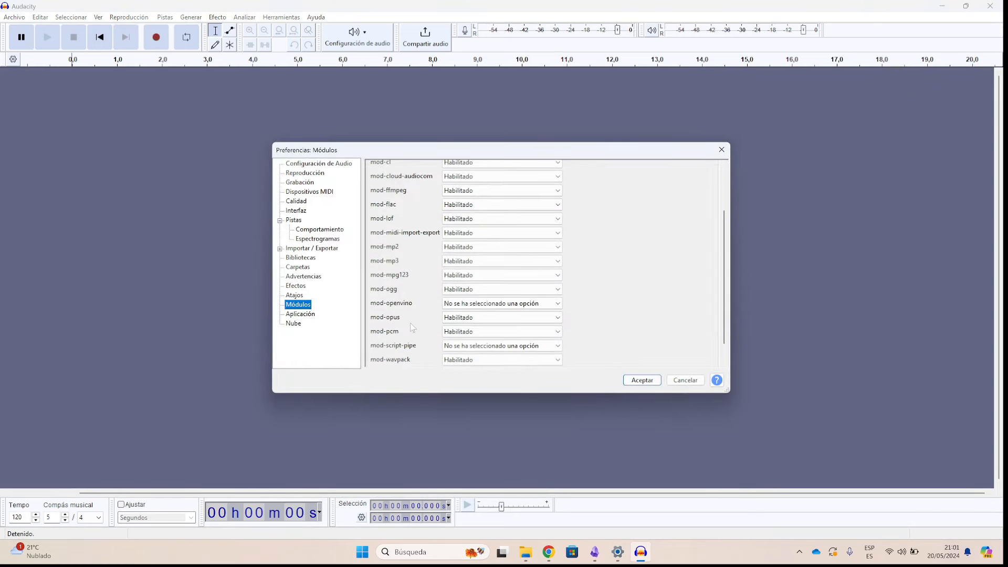
{"action": "left_click", "coordinate": [508, 304]}
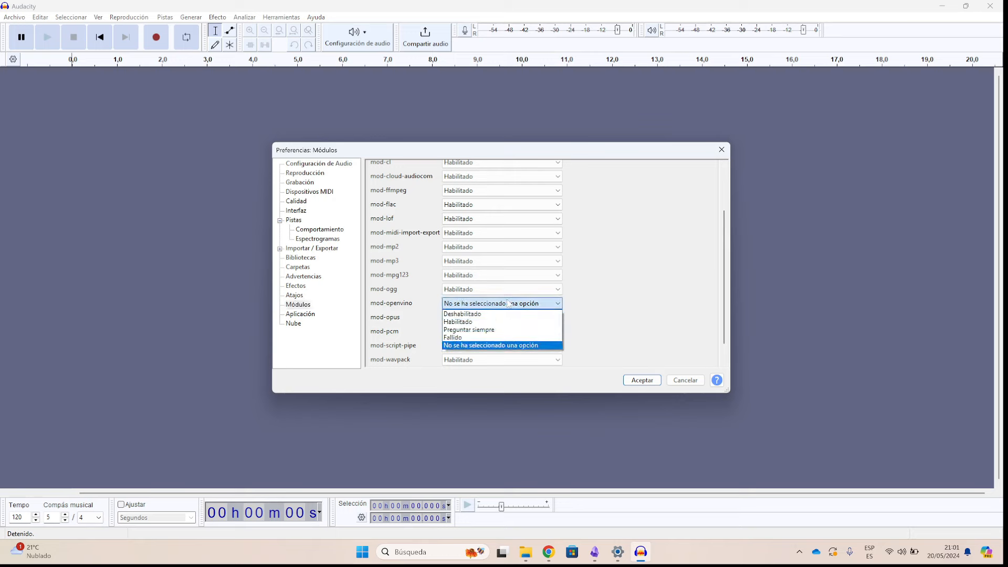
{"action": "left_click", "coordinate": [498, 322]}
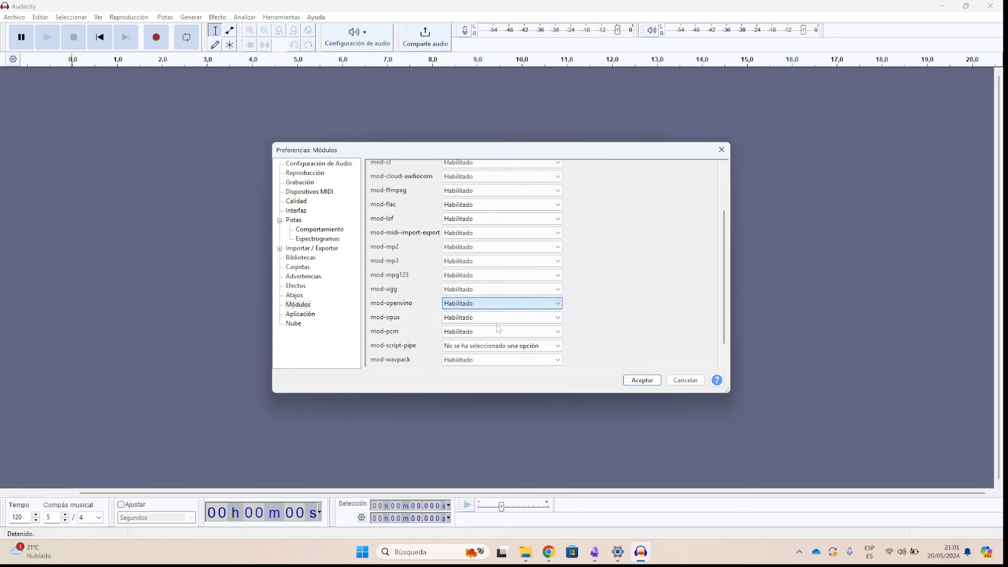
{"action": "left_click", "coordinate": [641, 383]}
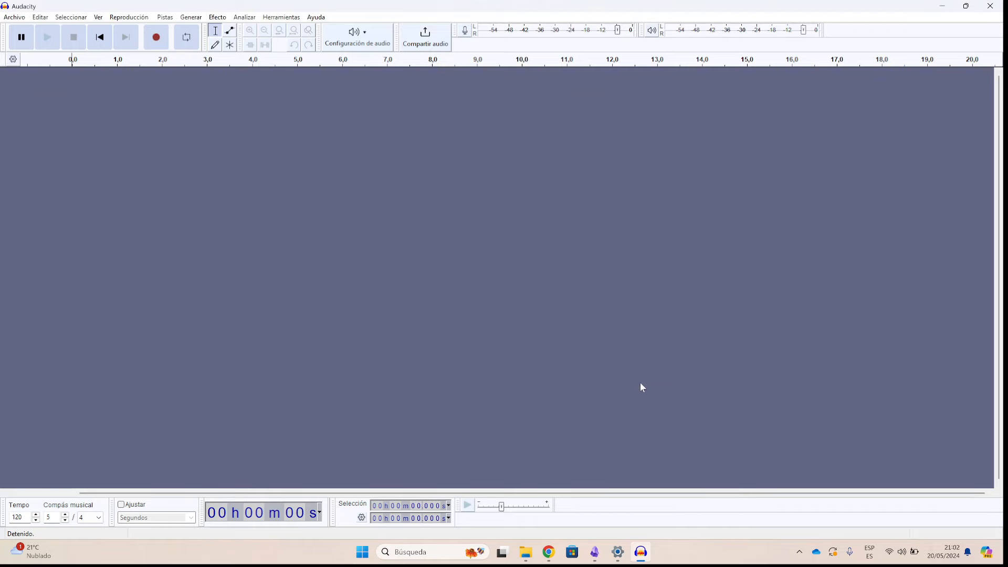
Step: Restart Audacity by closing it and launching it again from the Windows search
{"action": "left_click", "coordinate": [989, 6]}
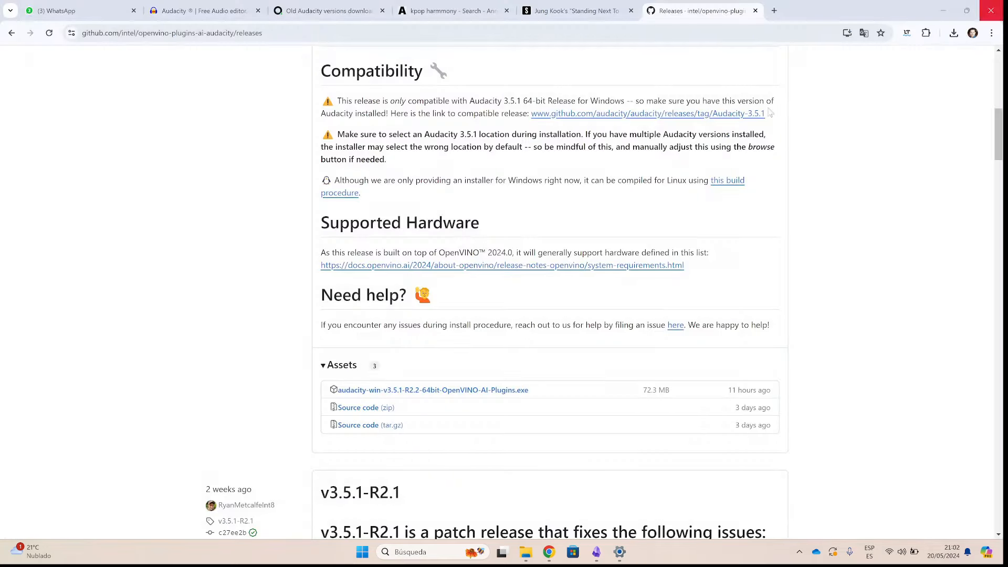
{"action": "left_click", "coordinate": [425, 552]}
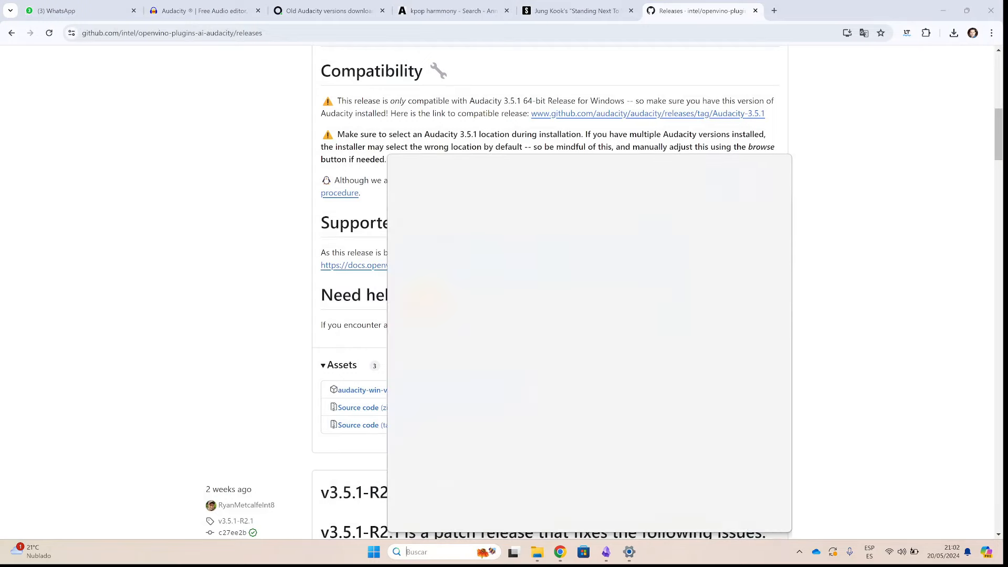
{"action": "left_click", "coordinate": [440, 221]}
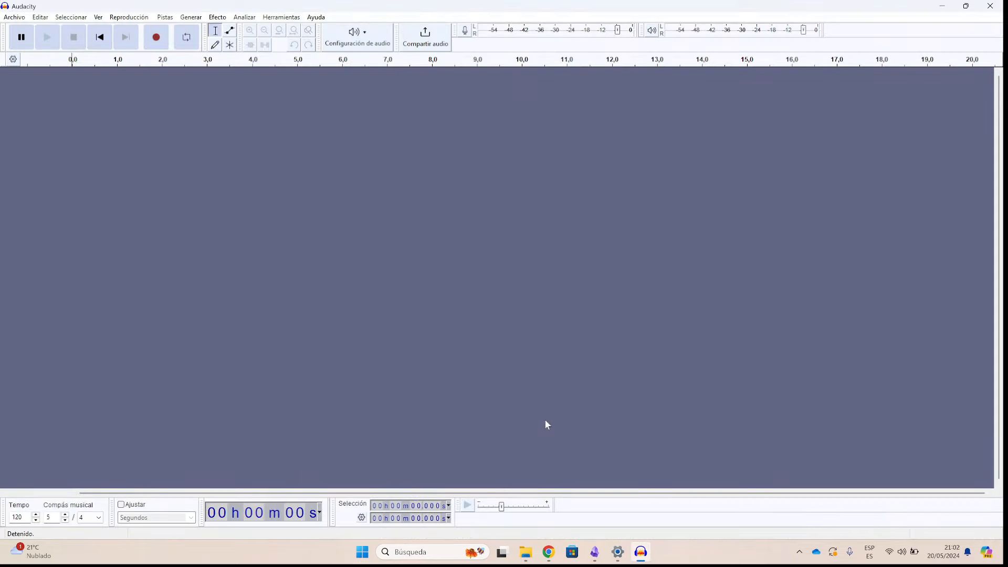
{"action": "mouse_move", "coordinate": [615, 560]}
{"action": "left_click", "coordinate": [40, 17]}
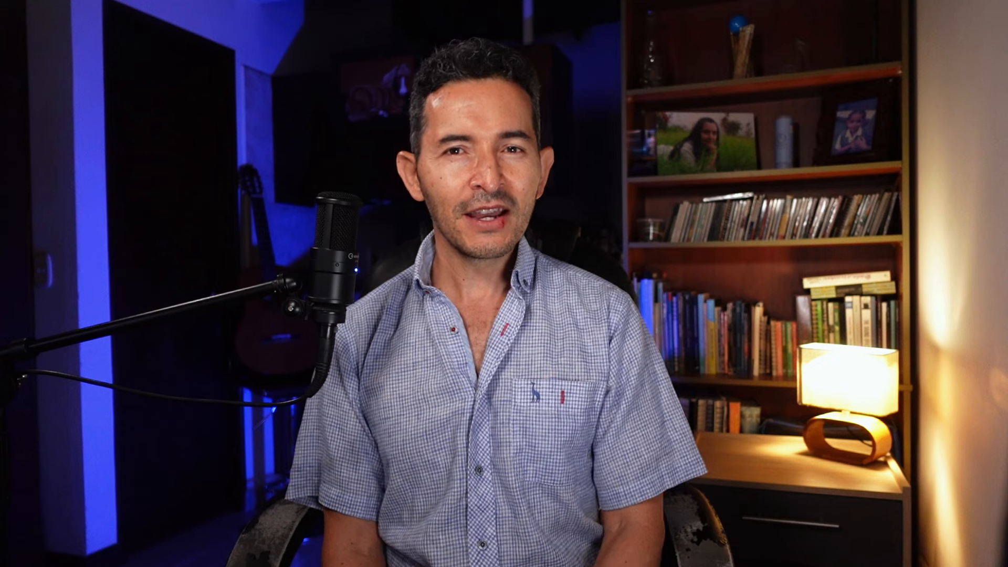